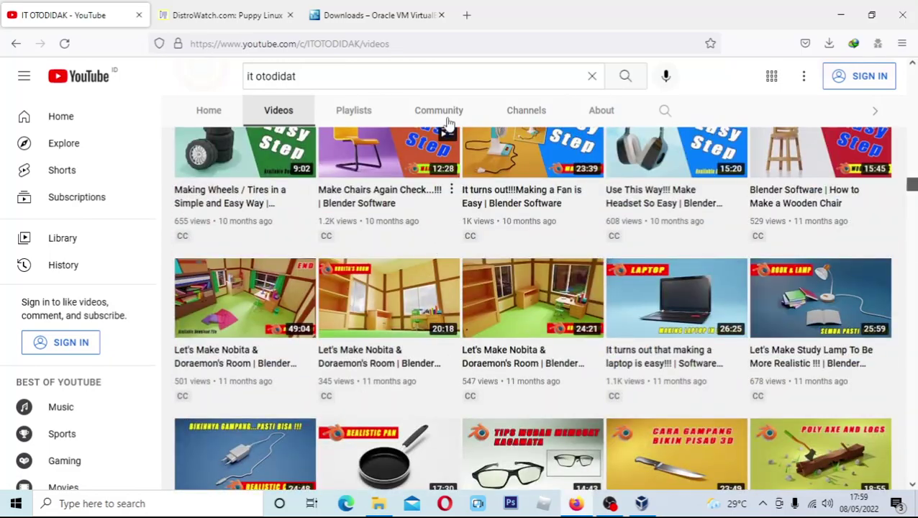
Open the Puppy Linux 7.0 "Slacko" release announcement from the DistroWatch Puppy Linux page and look through it.
{"action": "scroll", "coordinate": [489, 216], "scroll_direction": "up", "scroll_amount": 4}
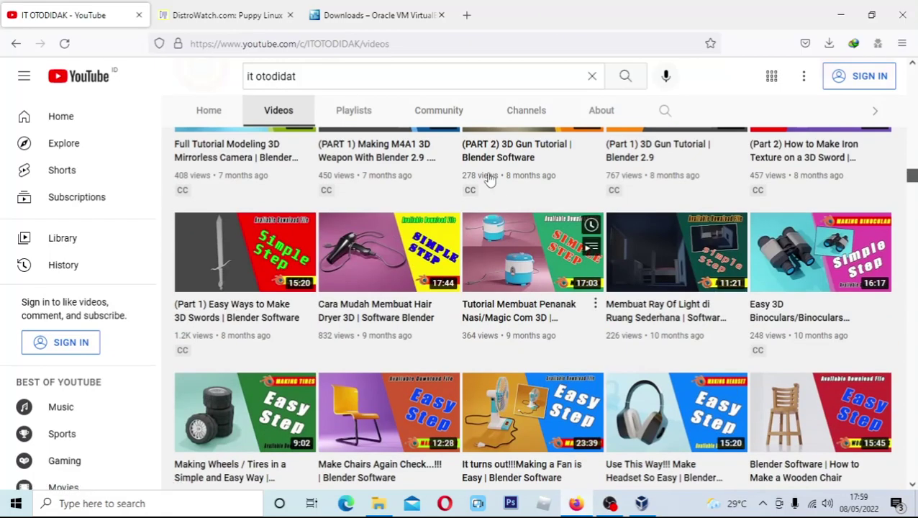
{"action": "left_click", "coordinate": [238, 15]}
{"action": "scroll", "coordinate": [417, 354], "scroll_direction": "down", "scroll_amount": 3}
{"action": "scroll", "coordinate": [345, 364], "scroll_direction": "down", "scroll_amount": 5}
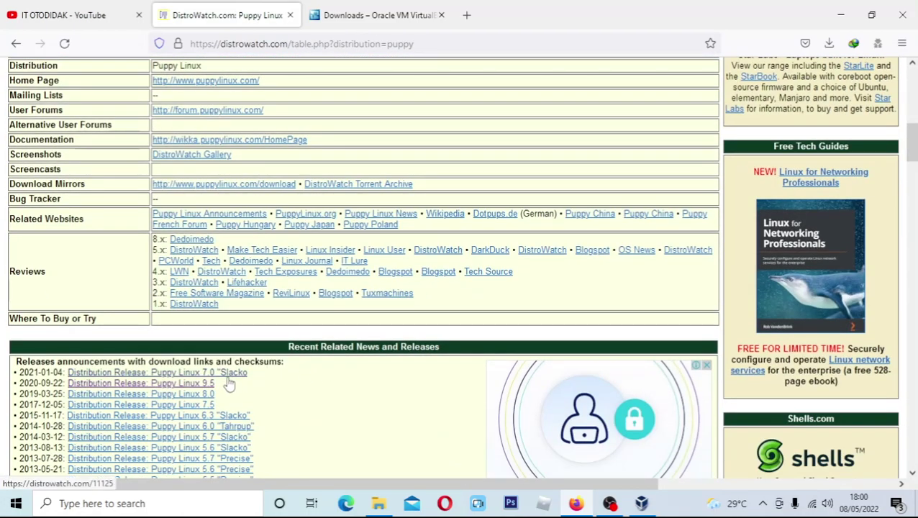
{"action": "left_click", "coordinate": [209, 383]}
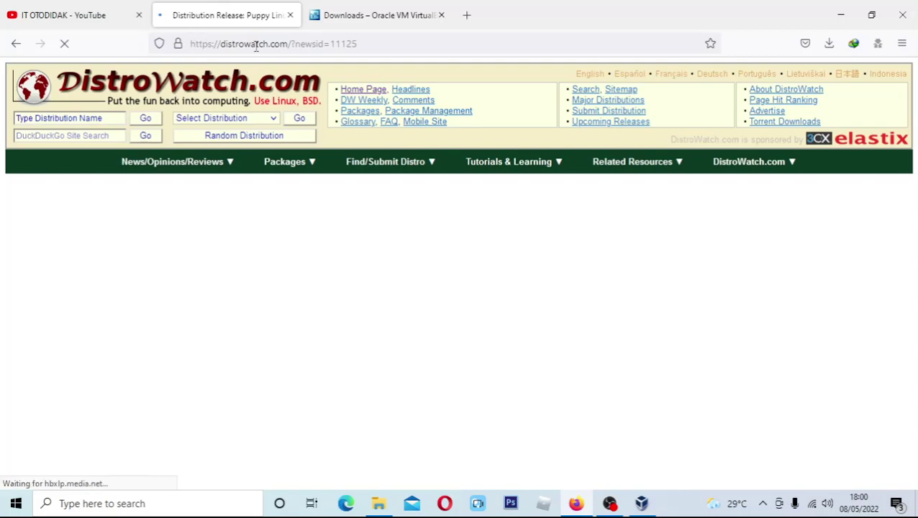
{"action": "scroll", "coordinate": [276, 272], "scroll_direction": "down", "scroll_amount": 4}
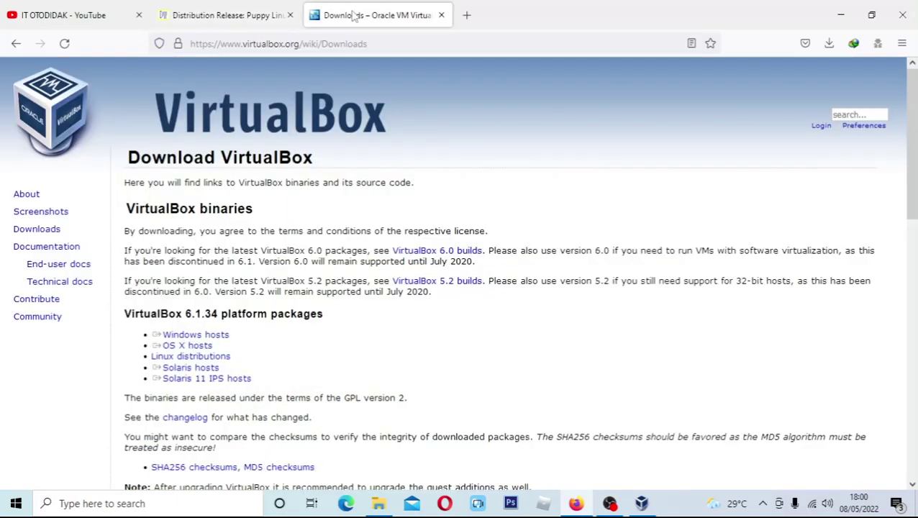
View the VirtualBox downloads page, then switch to Oracle VM VirtualBox Manager.
{"action": "left_click", "coordinate": [374, 14]}
{"action": "left_click", "coordinate": [839, 25]}
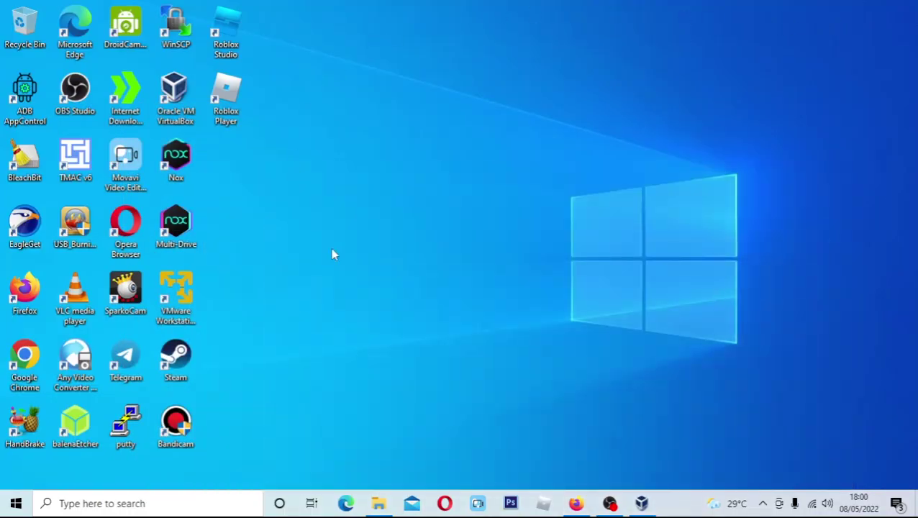
{"action": "left_click", "coordinate": [641, 503]}
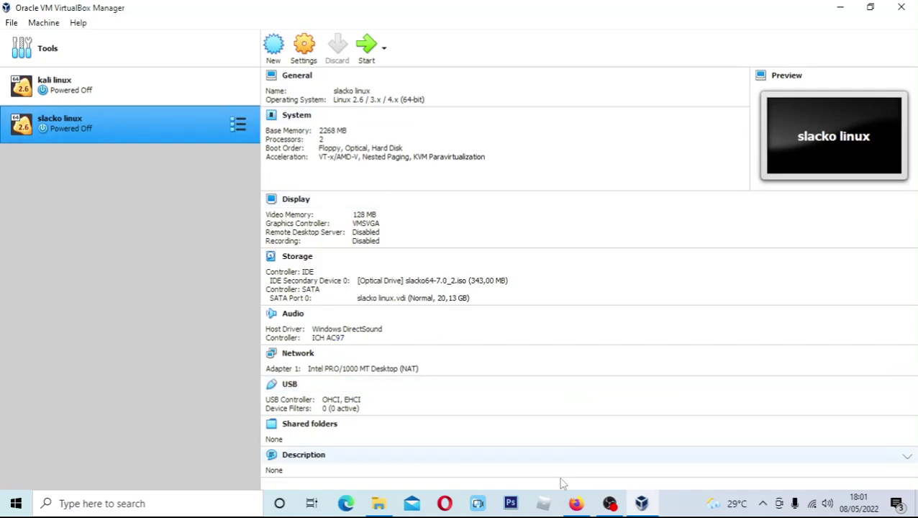
Switch to Firefox and browse the IT OTODIDAK channel's uploads for the Kali Linux installation video.
{"action": "left_click", "coordinate": [577, 503]}
{"action": "left_click", "coordinate": [72, 14]}
{"action": "scroll", "coordinate": [485, 353], "scroll_direction": "up", "scroll_amount": 20}
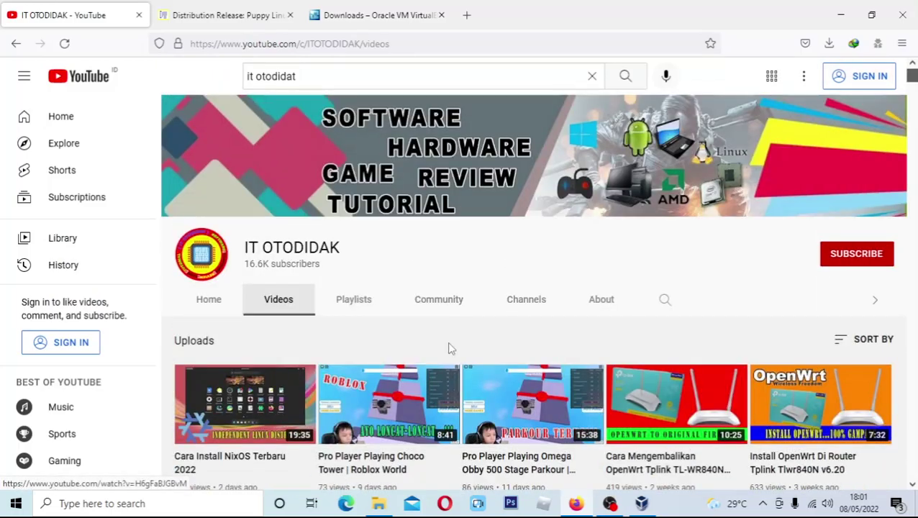
{"action": "scroll", "coordinate": [449, 349], "scroll_direction": "down", "scroll_amount": 5}
{"action": "scroll", "coordinate": [561, 316], "scroll_direction": "up", "scroll_amount": 3}
{"action": "scroll", "coordinate": [667, 279], "scroll_direction": "down", "scroll_amount": 3}
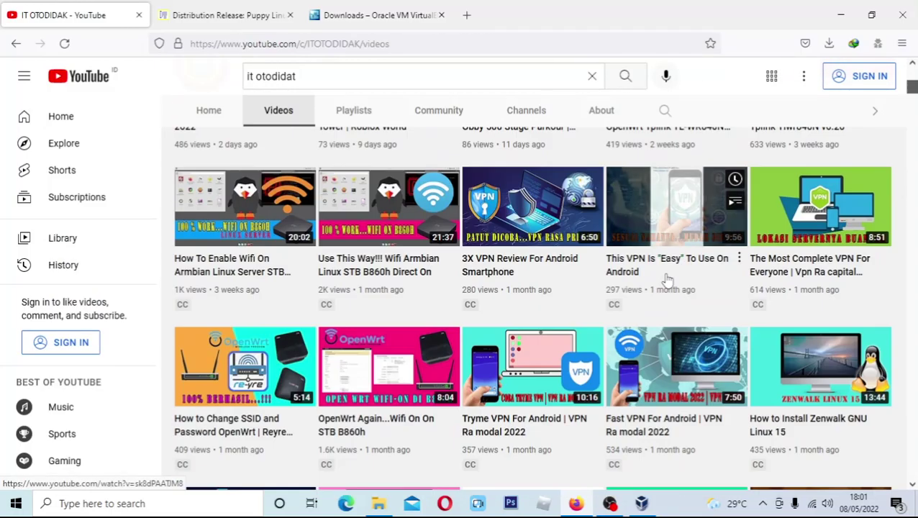
{"action": "scroll", "coordinate": [452, 259], "scroll_direction": "down", "scroll_amount": 3}
{"action": "scroll", "coordinate": [459, 295], "scroll_direction": "down", "scroll_amount": 1}
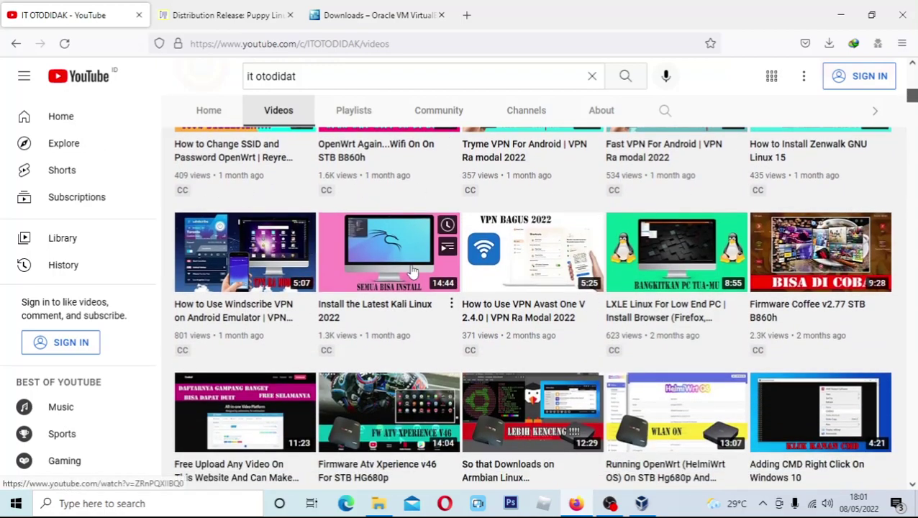
{"action": "scroll", "coordinate": [396, 263], "scroll_direction": "down", "scroll_amount": 1}
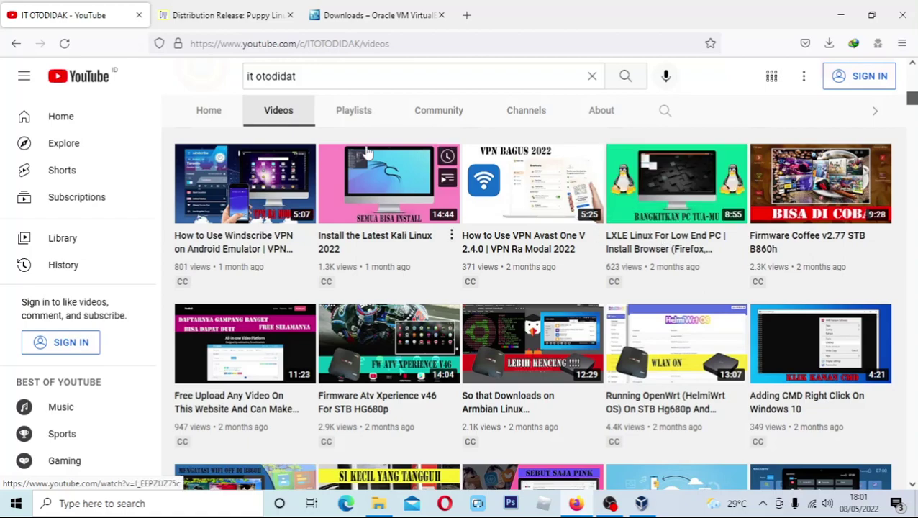
Return to VirtualBox, start the slacko linux virtual machine and boot the default Slacko64 Puppy 7.0 entry.
{"action": "left_click", "coordinate": [845, 14]}
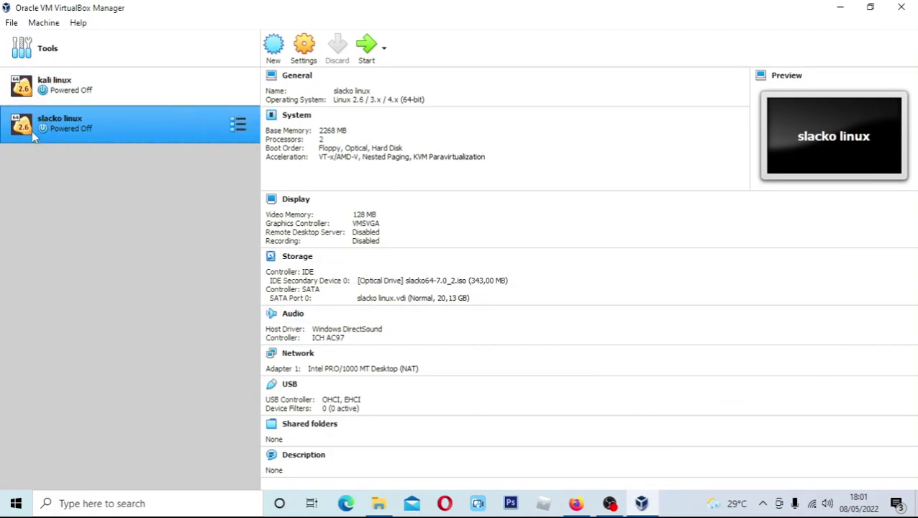
{"action": "left_click", "coordinate": [366, 48]}
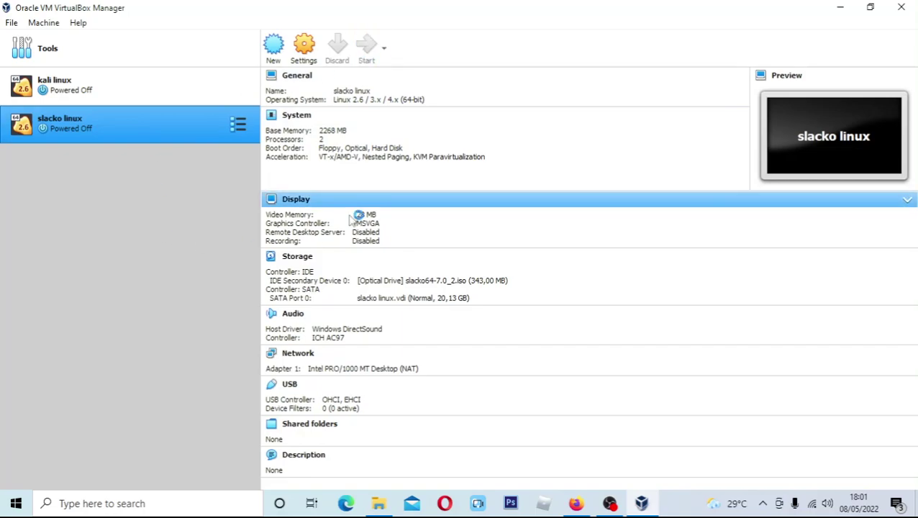
{"action": "left_click", "coordinate": [426, 302]}
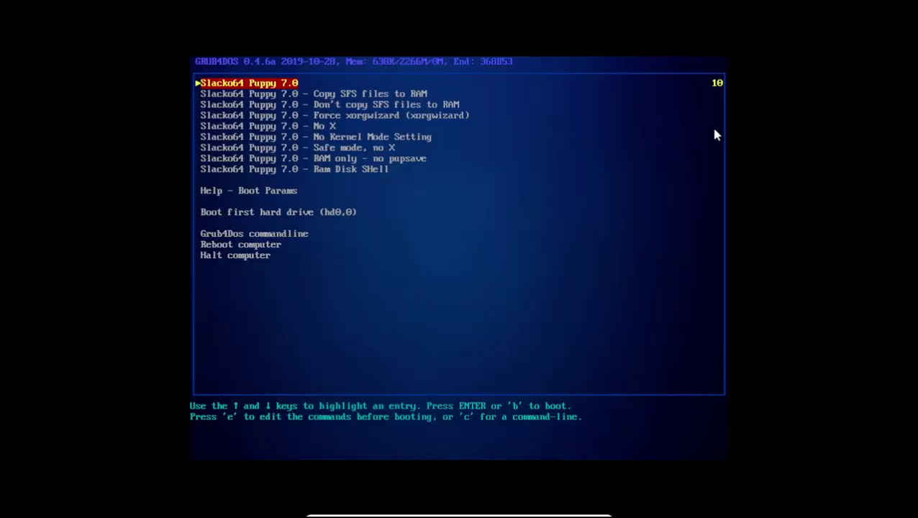
{"action": "key", "text": "Down"}
{"action": "key", "text": "Up"}
{"action": "key", "text": "Return"}
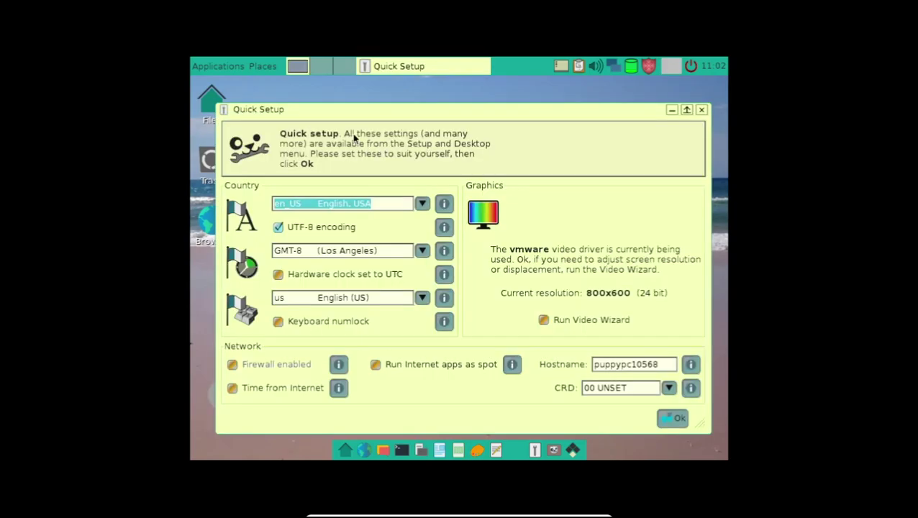
Dismiss Quick Setup and open the xrandr screen resolution tool through Puppy Setup's graphics wizard.
{"action": "left_click", "coordinate": [702, 110]}
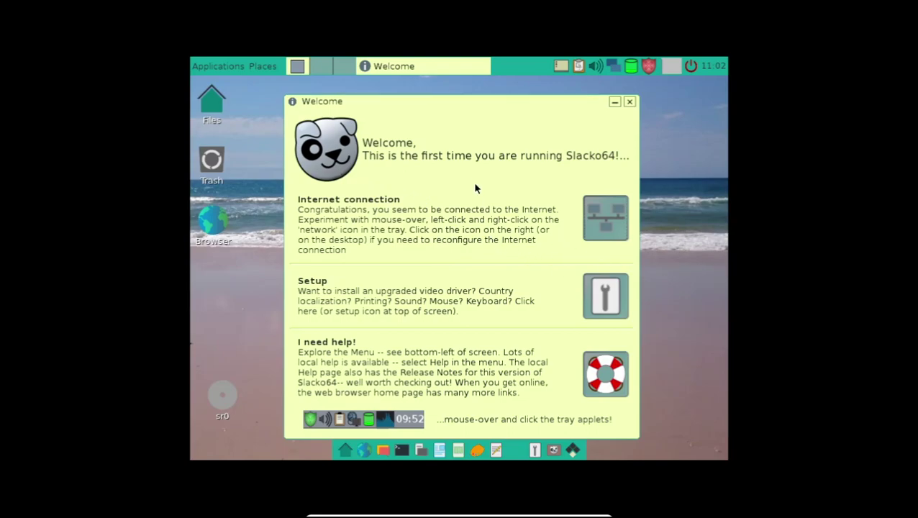
{"action": "left_click", "coordinate": [610, 308]}
{"action": "left_click_drag", "start_coordinate": [391, 115], "coordinate": [468, 95]}
{"action": "left_click", "coordinate": [590, 284]}
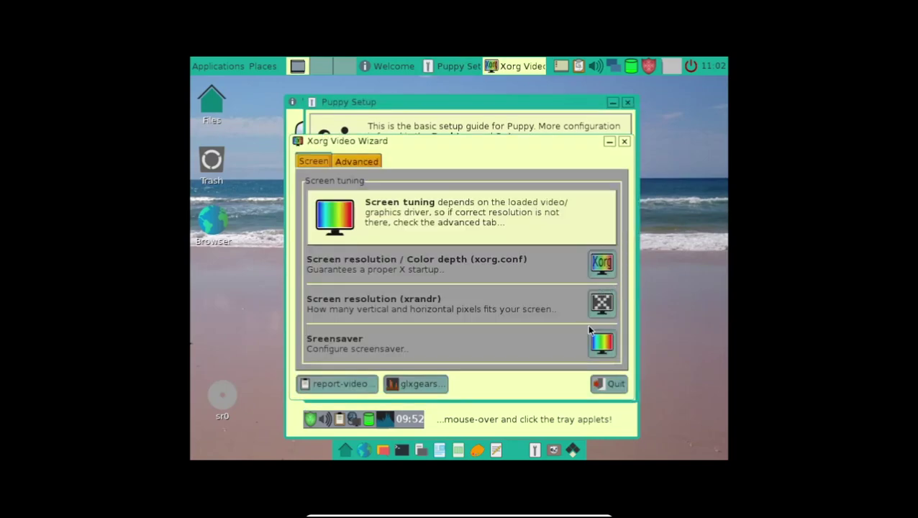
{"action": "left_click", "coordinate": [602, 304]}
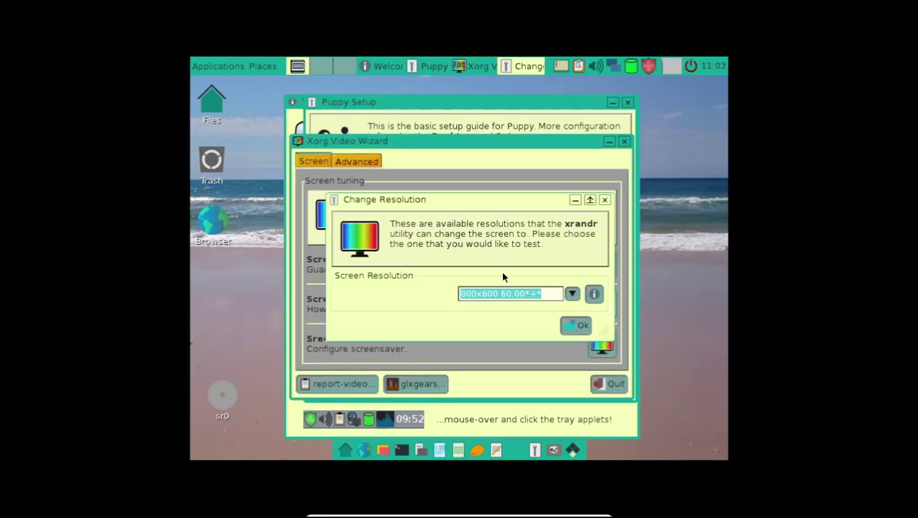
Set the screen resolution to 1360x768 60.02 and keep it permanently.
{"action": "left_click", "coordinate": [572, 294]}
{"action": "scroll", "coordinate": [498, 415], "scroll_direction": "down", "scroll_amount": 3}
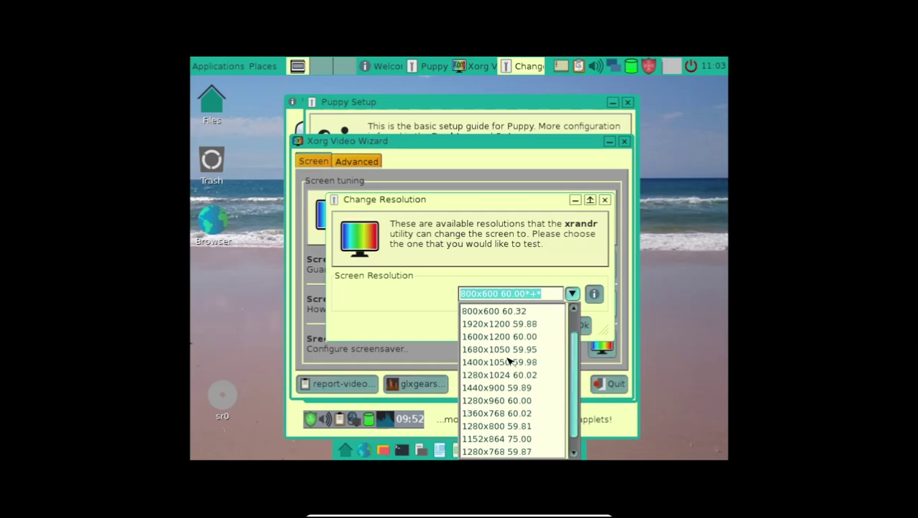
{"action": "left_click", "coordinate": [501, 400]}
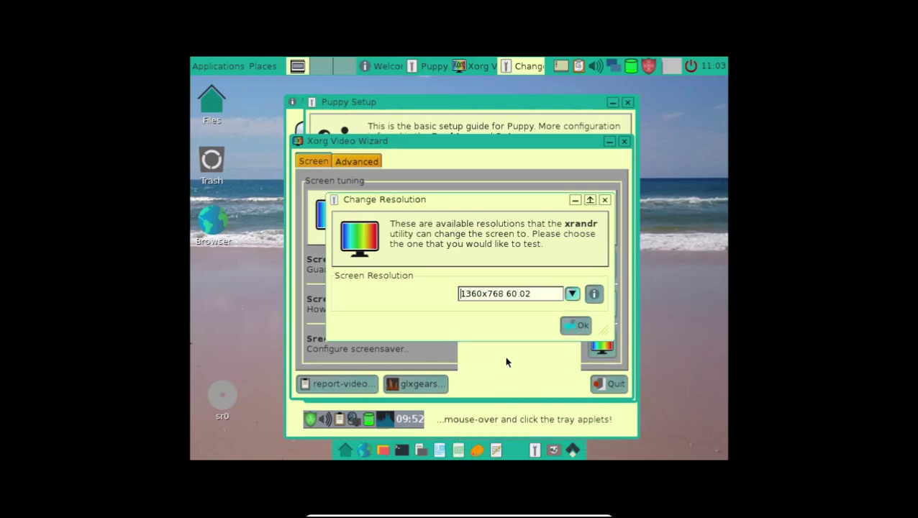
{"action": "left_click", "coordinate": [578, 325]}
{"action": "left_click", "coordinate": [571, 272]}
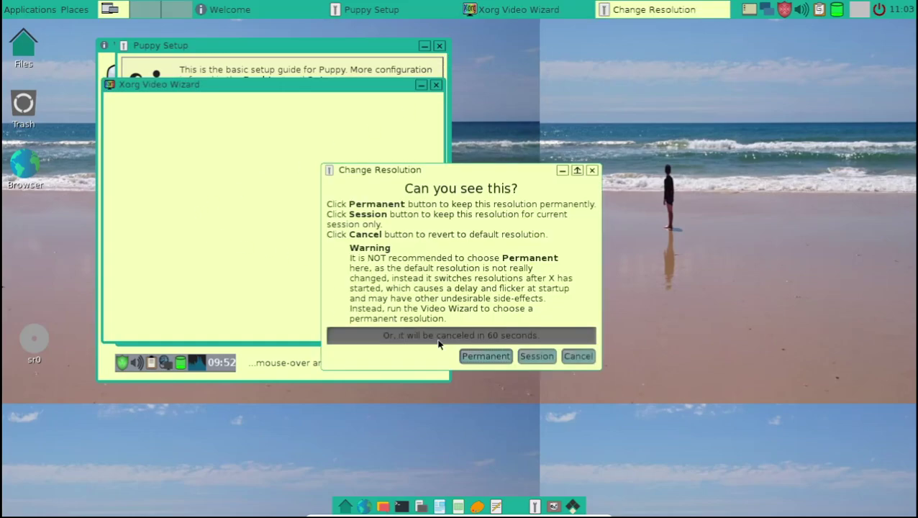
{"action": "left_click", "coordinate": [475, 358]}
Close the Xorg Video Wizard, Puppy Setup and Welcome windows.
{"action": "left_click", "coordinate": [439, 88]}
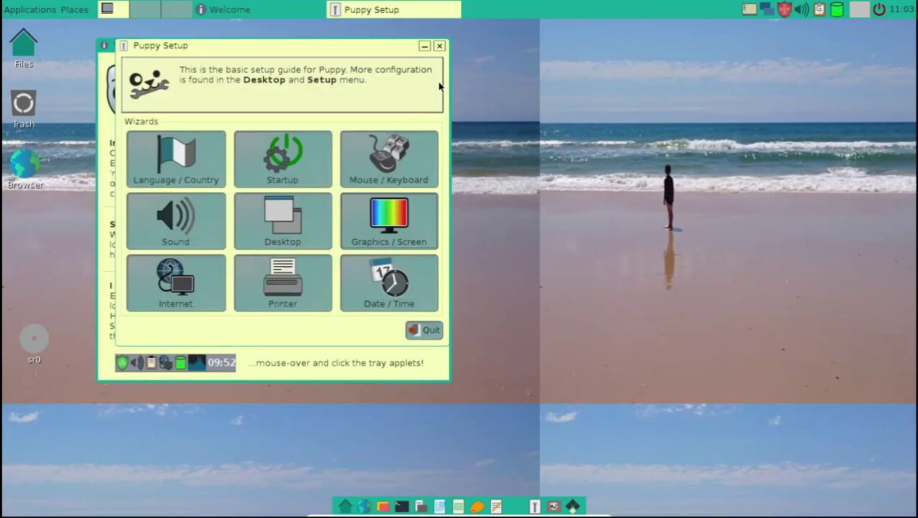
{"action": "left_click", "coordinate": [438, 46]}
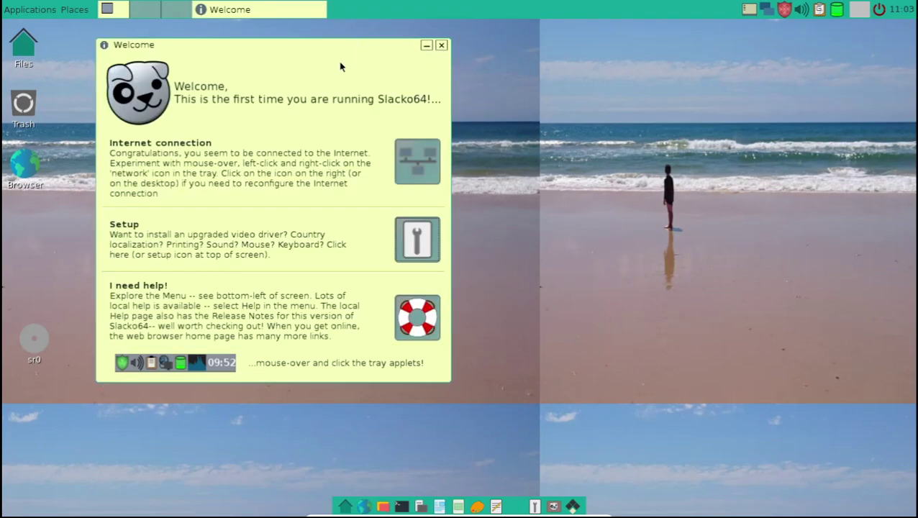
{"action": "left_click", "coordinate": [442, 46]}
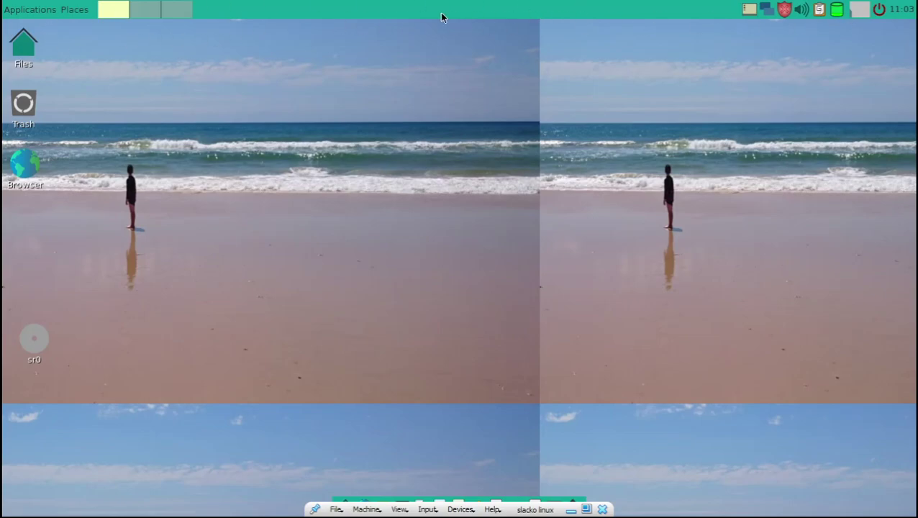
Examine the applications offered in the Multimedia, Internet, Document, Filesystem, Network, Desktop, Setup and System categories.
{"action": "left_click", "coordinate": [31, 10]}
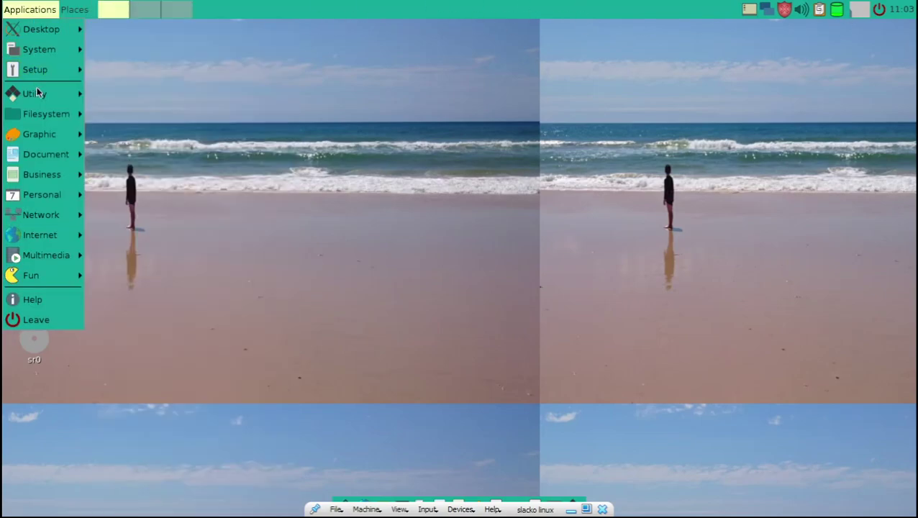
{"action": "mouse_move", "coordinate": [35, 260]}
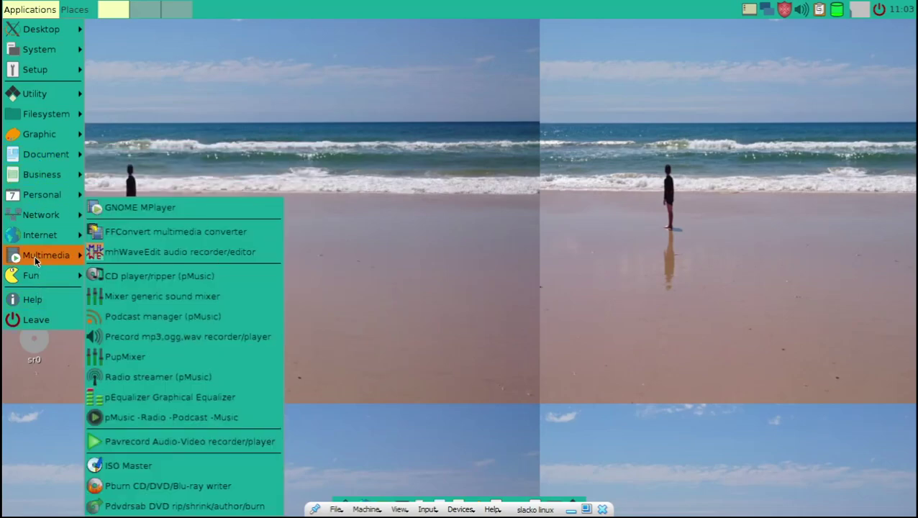
{"action": "mouse_move", "coordinate": [42, 243]}
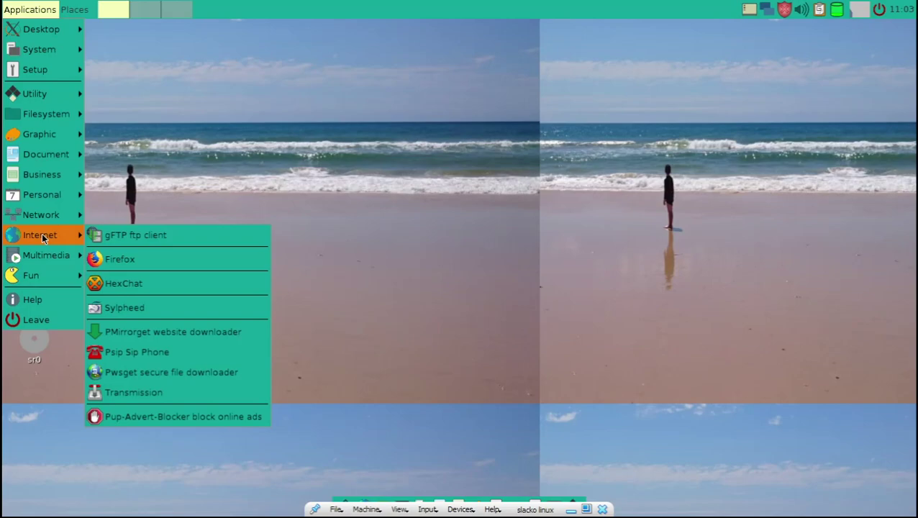
{"action": "mouse_move", "coordinate": [48, 217]}
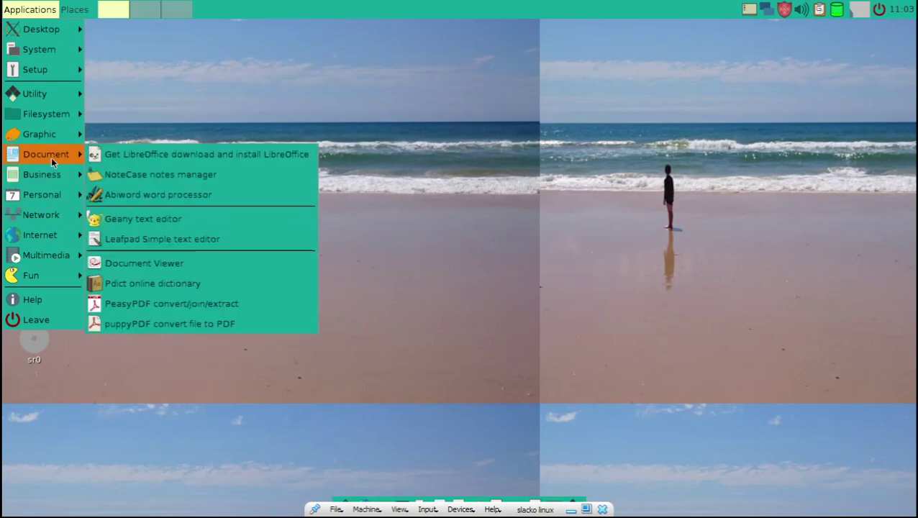
{"action": "mouse_move", "coordinate": [55, 123]}
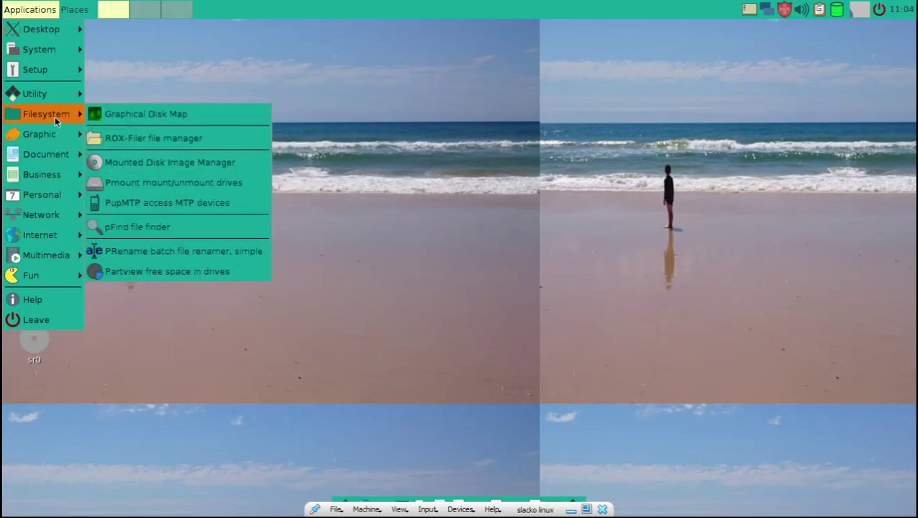
{"action": "mouse_move", "coordinate": [43, 49]}
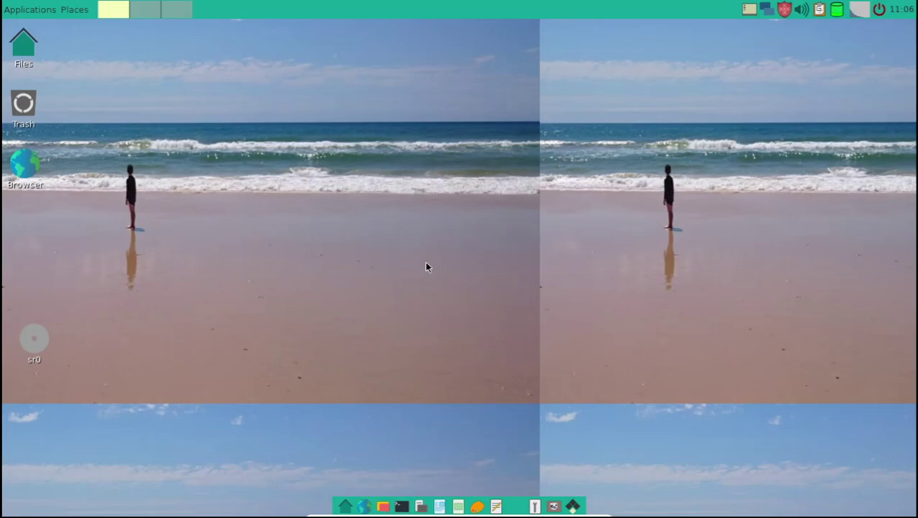
{"action": "left_click", "coordinate": [43, 9]}
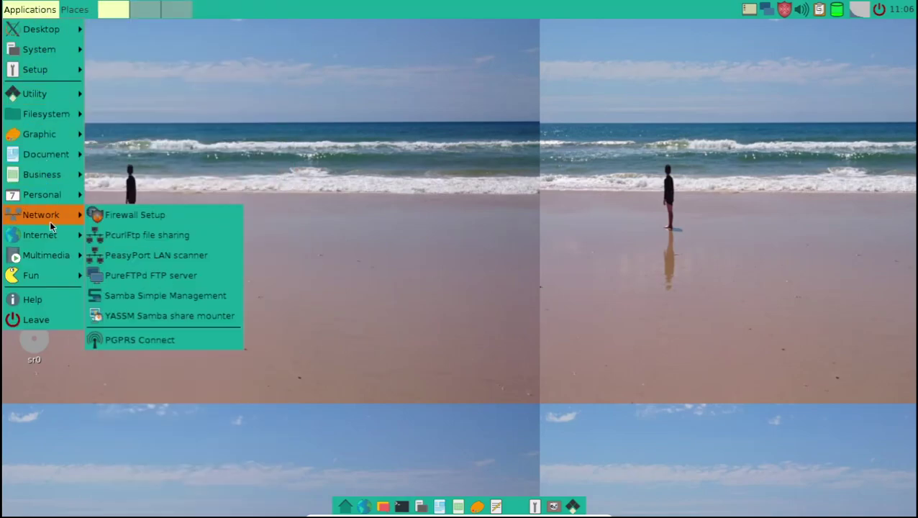
{"action": "mouse_move", "coordinate": [56, 32]}
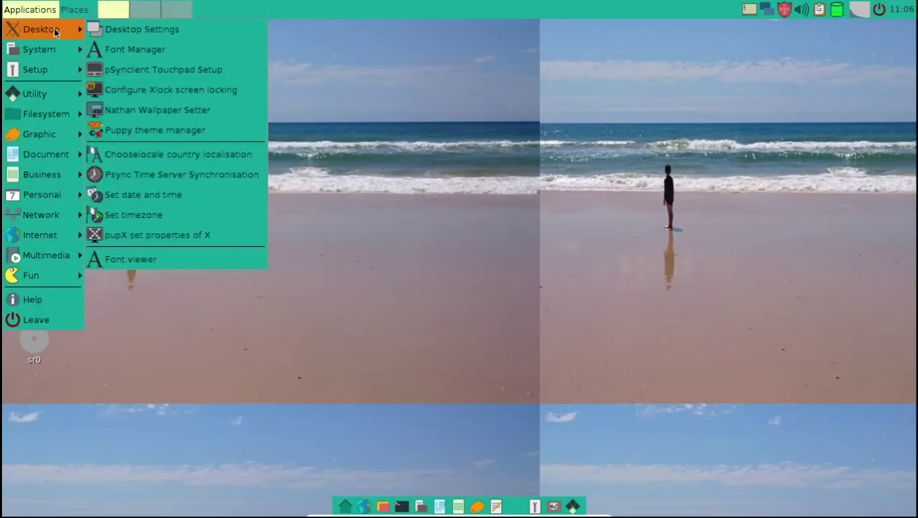
{"action": "left_click", "coordinate": [596, 115]}
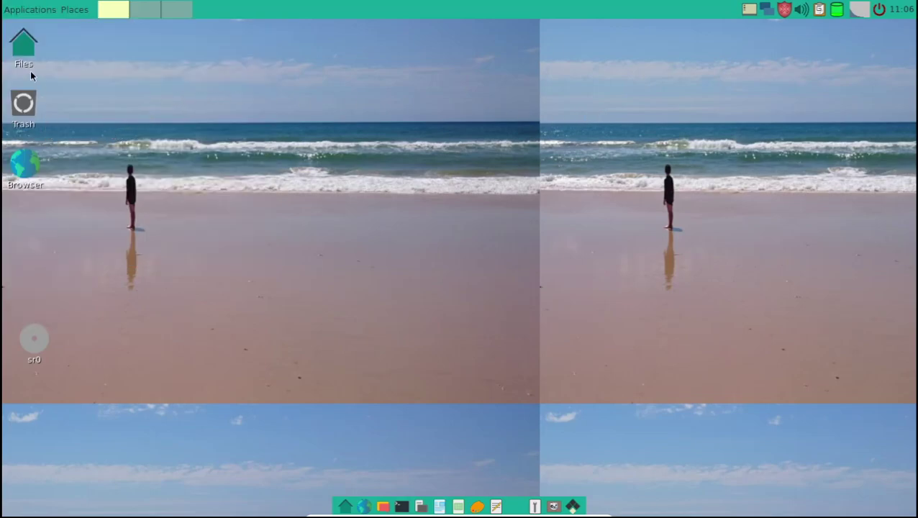
{"action": "left_click", "coordinate": [25, 10]}
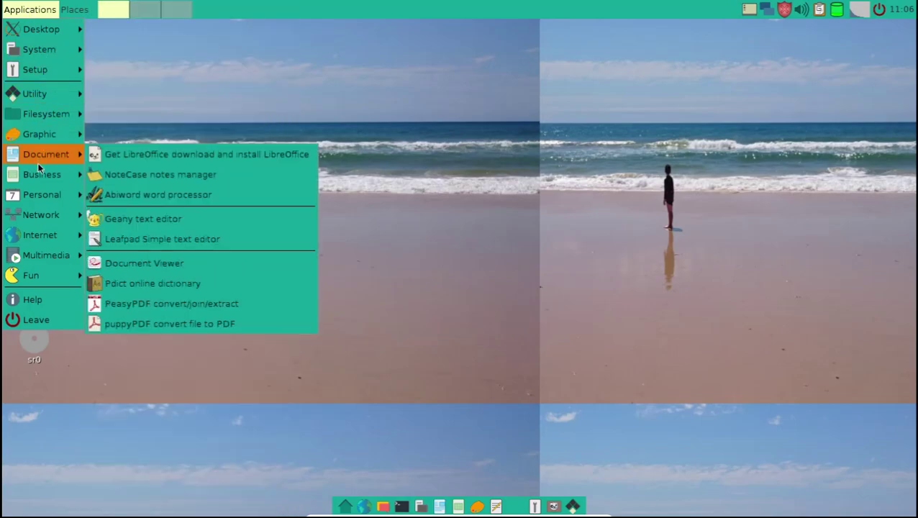
{"action": "mouse_move", "coordinate": [51, 223]}
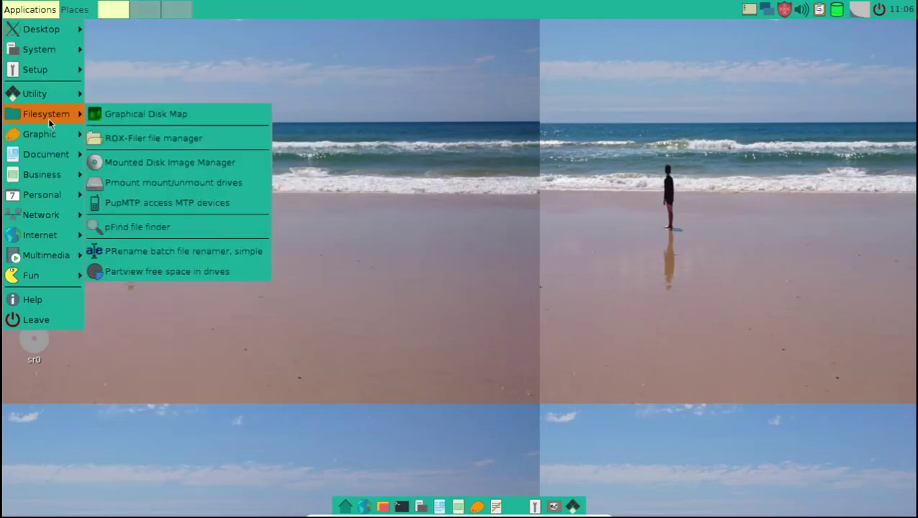
{"action": "mouse_move", "coordinate": [51, 69]}
{"action": "mouse_move", "coordinate": [59, 31]}
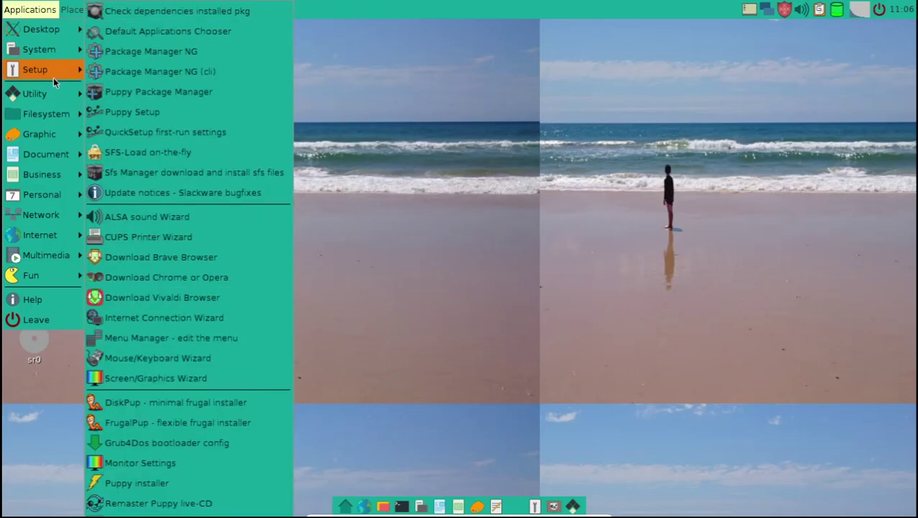
{"action": "mouse_move", "coordinate": [58, 53]}
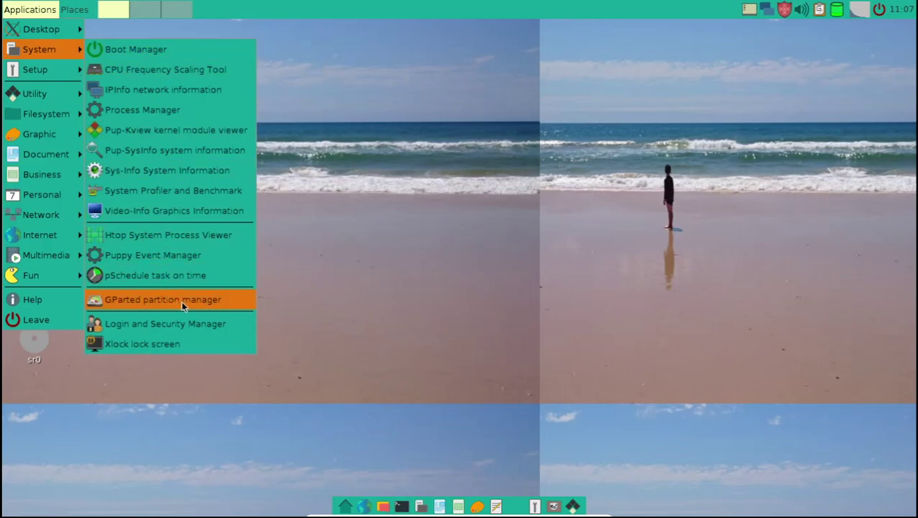
{"action": "left_click", "coordinate": [281, 143]}
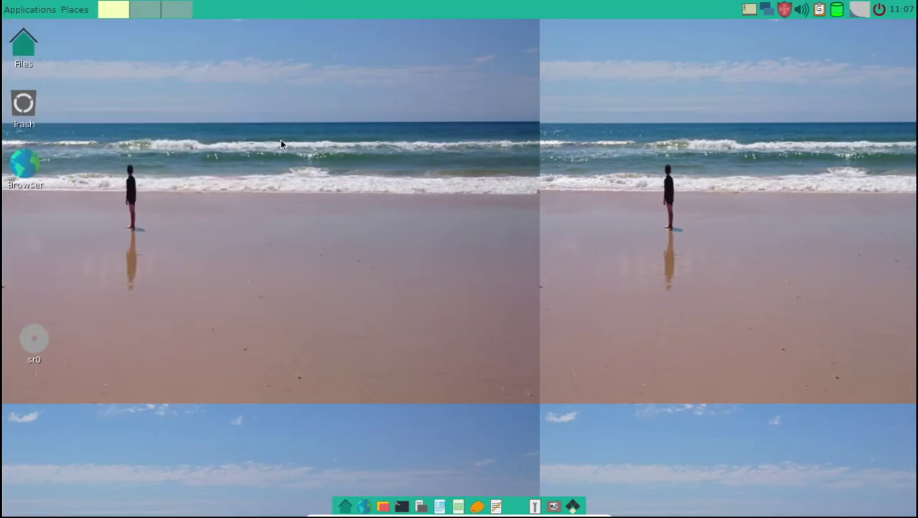
Start the Puppy Installer for the internal hard drive, choose drive sda and launch GParted from it.
{"action": "left_click", "coordinate": [552, 508]}
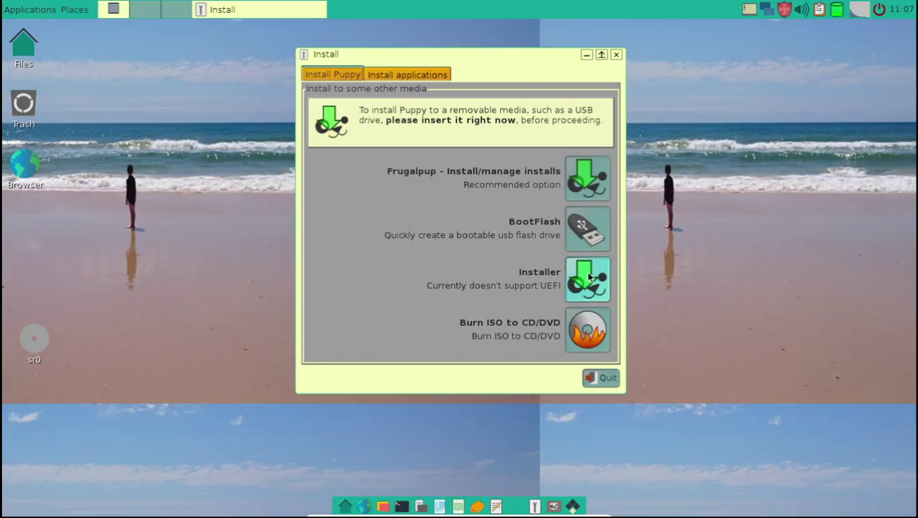
{"action": "left_click", "coordinate": [586, 272]}
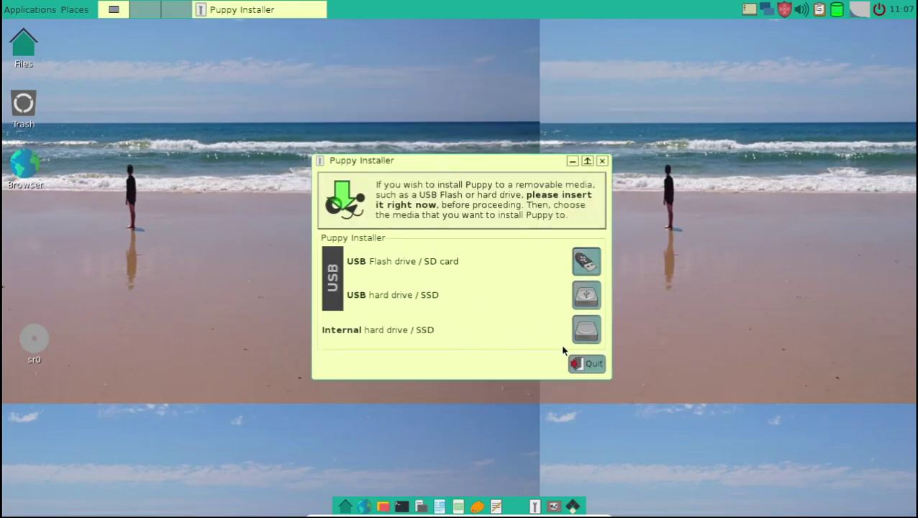
{"action": "left_click", "coordinate": [586, 336]}
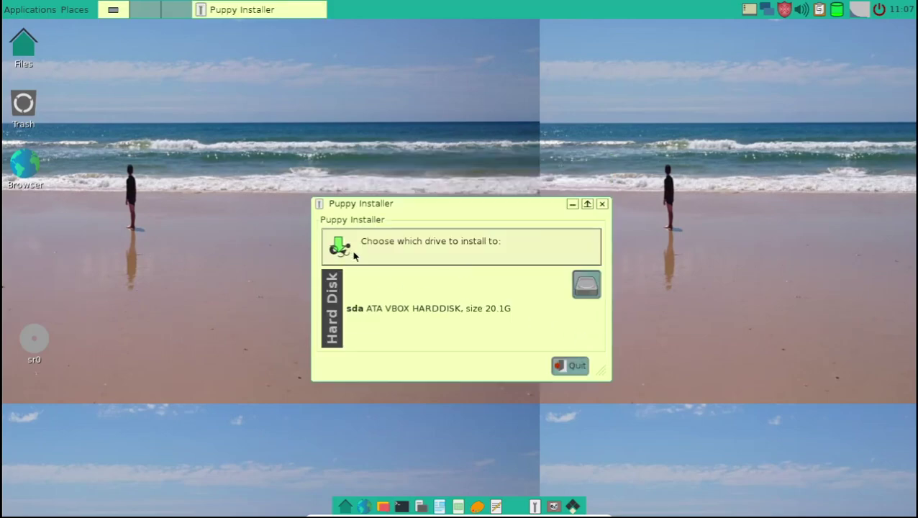
{"action": "left_click", "coordinate": [588, 286]}
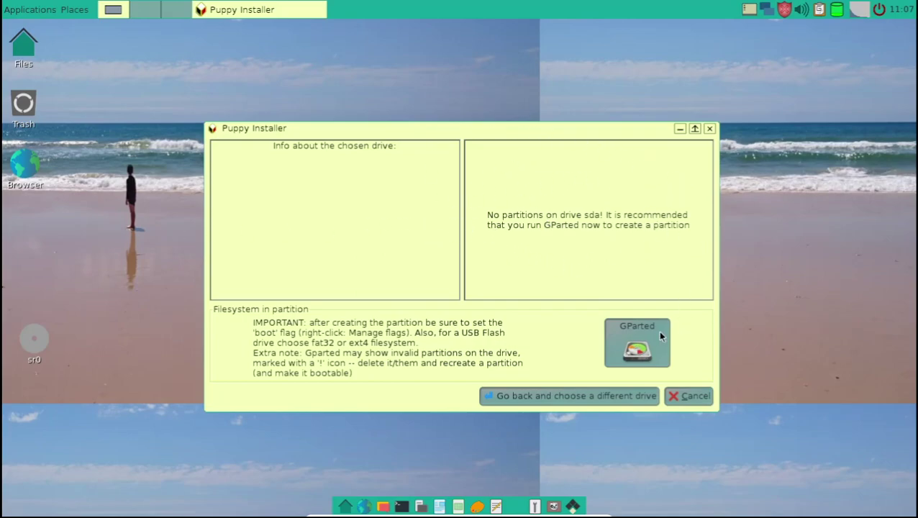
{"action": "left_click", "coordinate": [639, 351]}
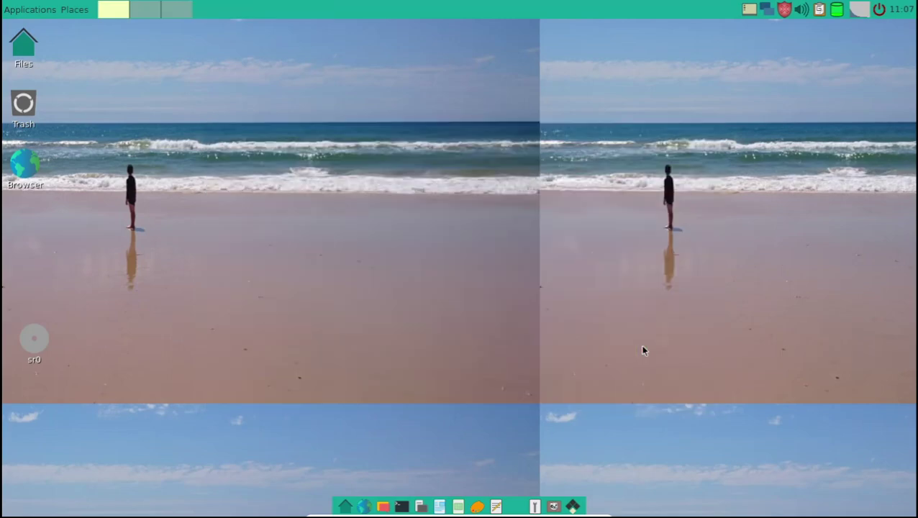
Create a new msdos partition table on /dev/sda.
{"action": "left_click_drag", "start_coordinate": [217, 39], "coordinate": [306, 42]}
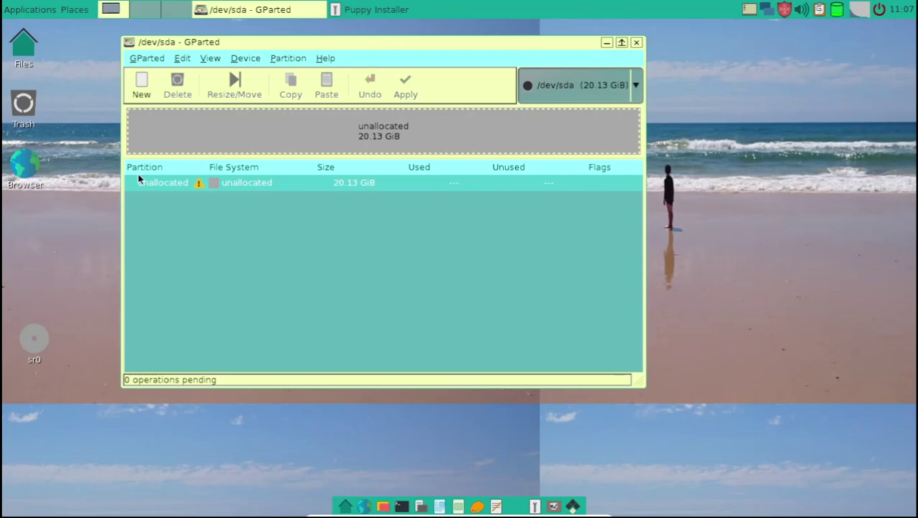
{"action": "left_click", "coordinate": [245, 58]}
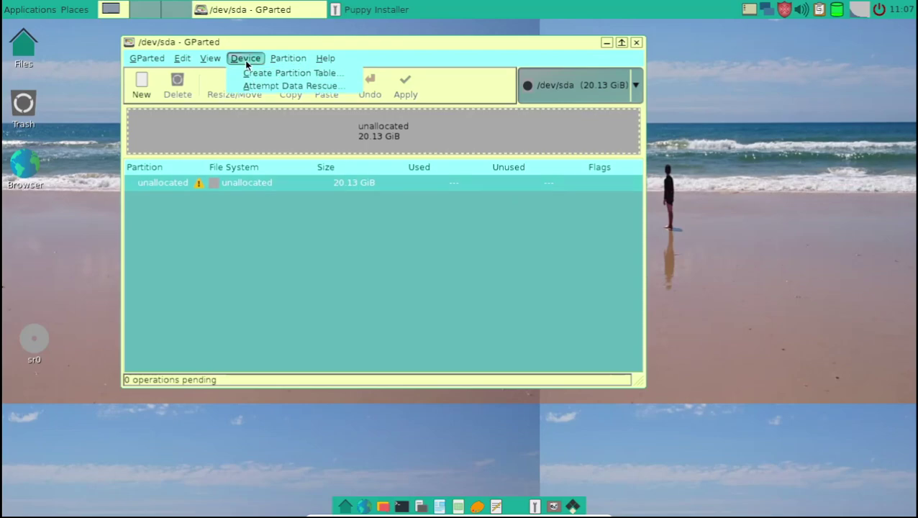
{"action": "left_click", "coordinate": [244, 74]}
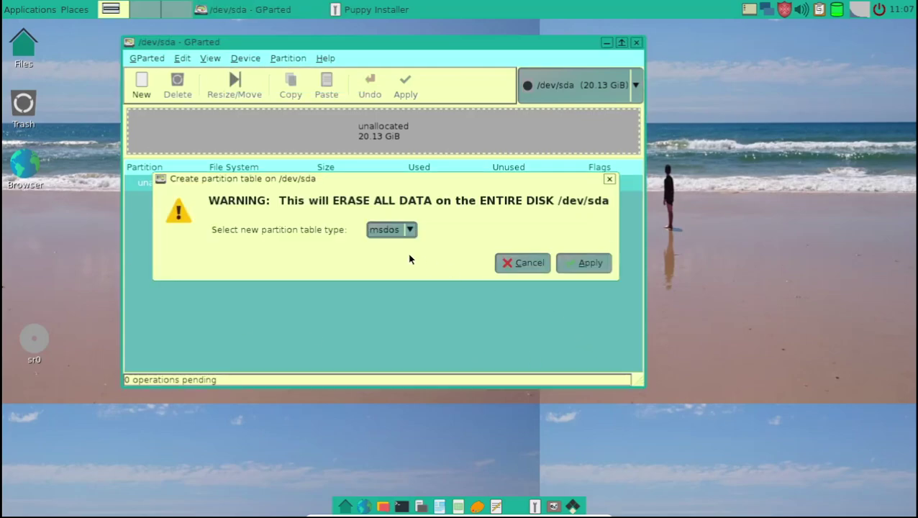
{"action": "left_click", "coordinate": [560, 266]}
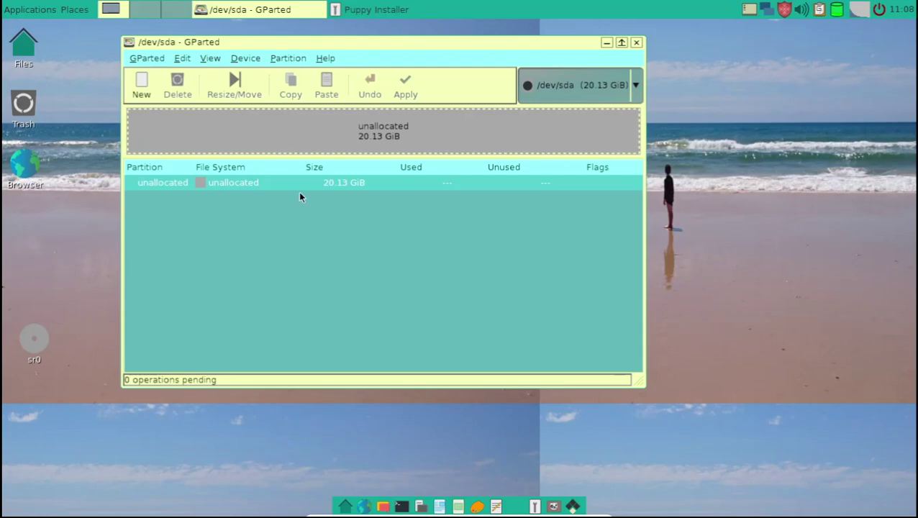
Add a primary ext4 partition in the unallocated space, leaving 4096 MiB of free space following it.
{"action": "left_click", "coordinate": [130, 78]}
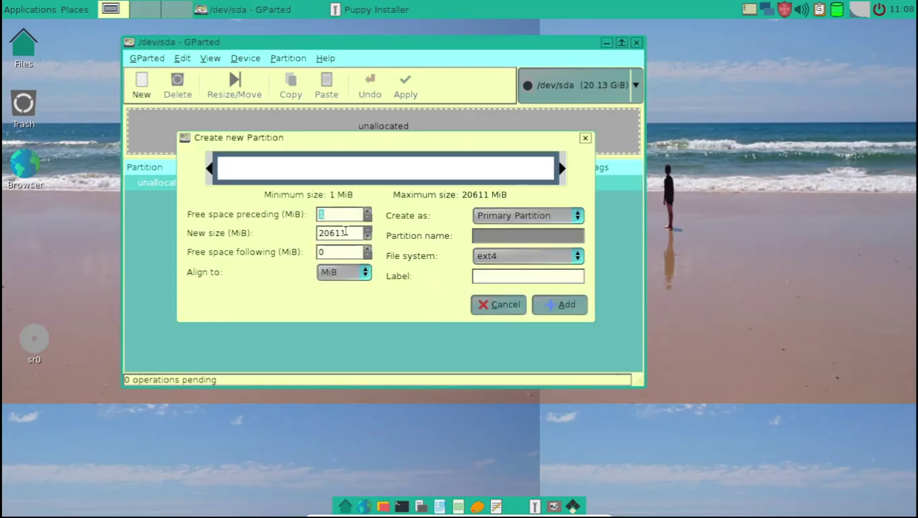
{"action": "double_click", "coordinate": [354, 230]}
{"action": "left_click", "coordinate": [359, 234]}
{"action": "double_click", "coordinate": [354, 253]}
{"action": "type", "text": "4096"}
{"action": "left_click", "coordinate": [558, 307]}
Add a 4096 MiB primary partition with the linux-swap file system in the remaining unallocated space.
{"action": "left_click", "coordinate": [244, 186]}
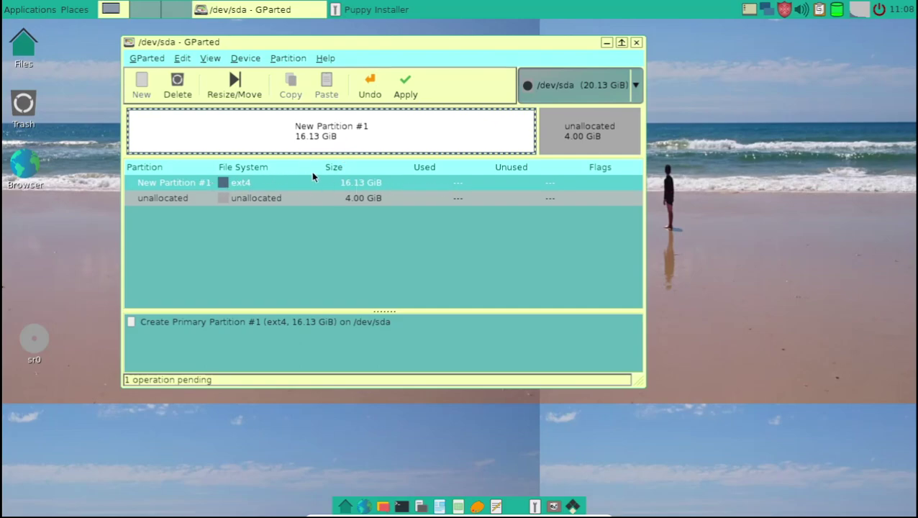
{"action": "left_click", "coordinate": [241, 204]}
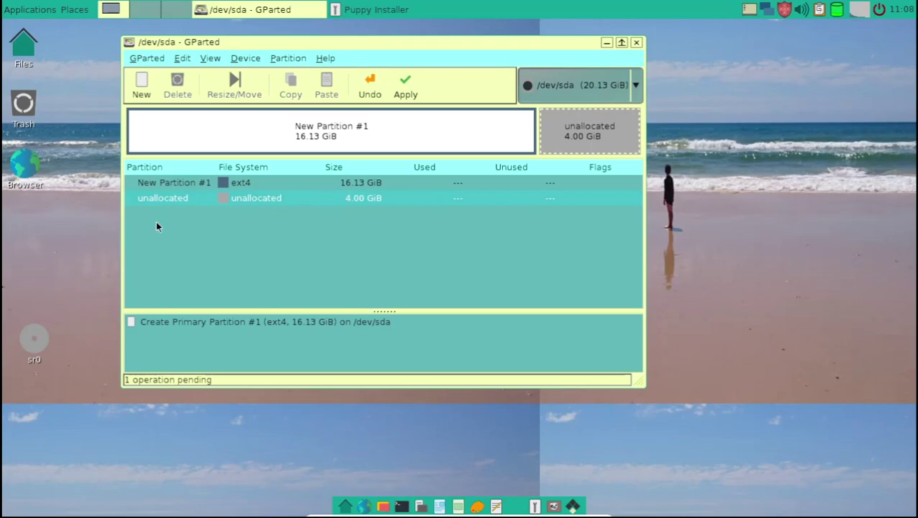
{"action": "left_click", "coordinate": [142, 85]}
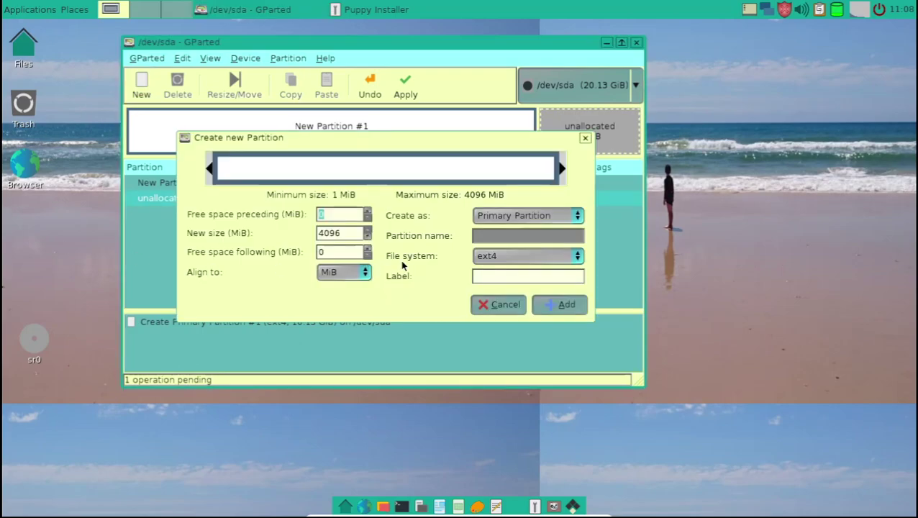
{"action": "left_click", "coordinate": [568, 262]}
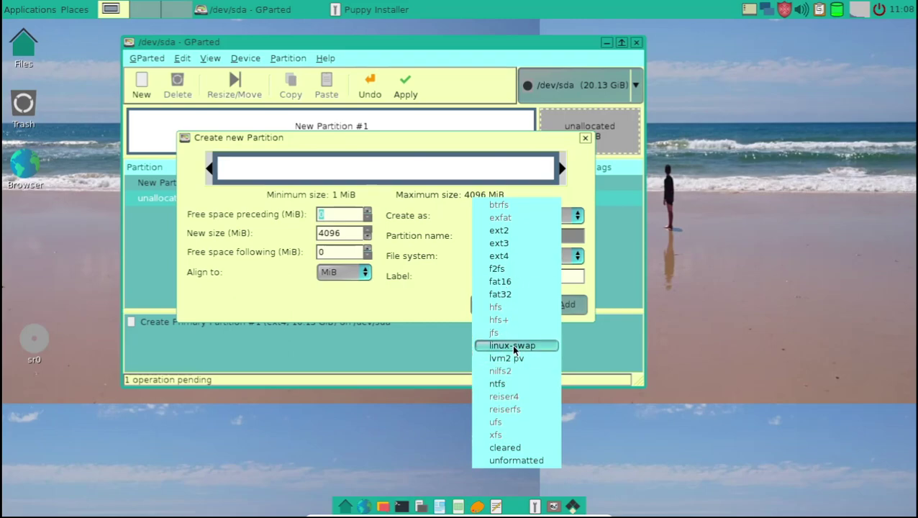
{"action": "left_click", "coordinate": [514, 348]}
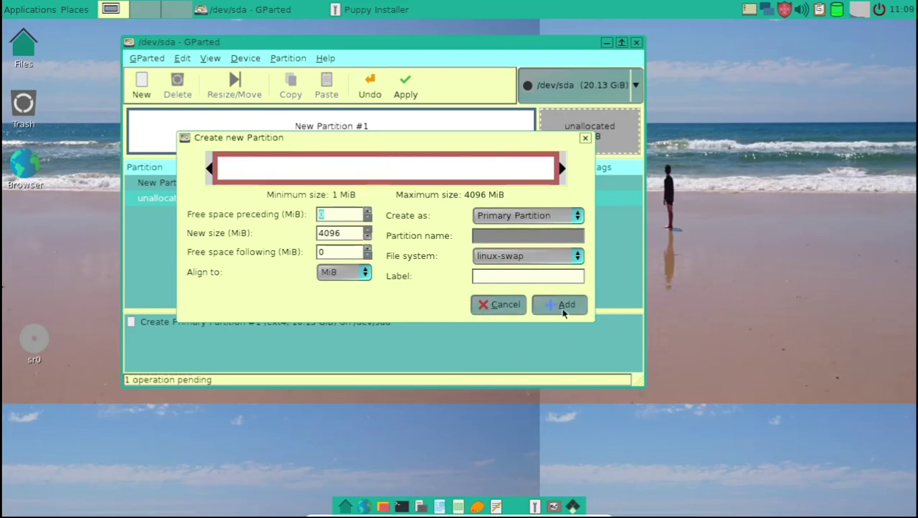
{"action": "left_click", "coordinate": [561, 305]}
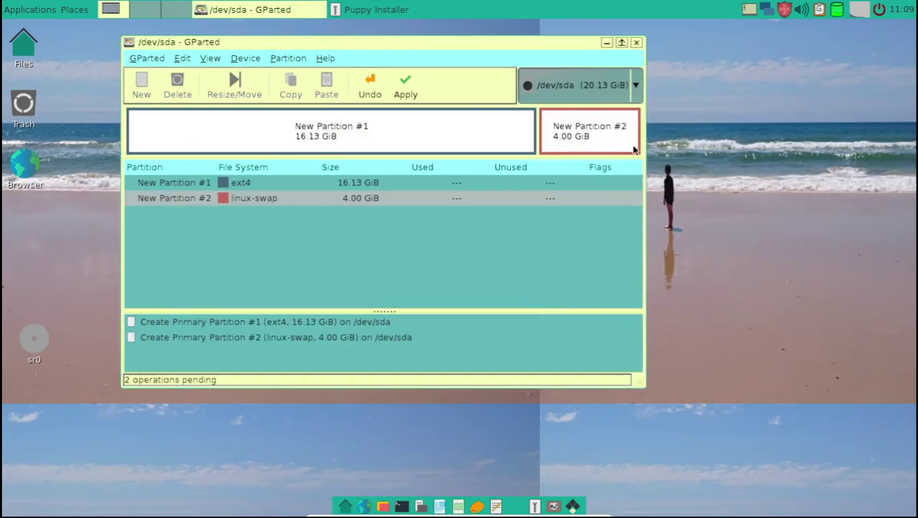
Apply the pending ext4 and linux-swap partition operations to /dev/sda and close the progress report.
{"action": "left_click", "coordinate": [268, 184]}
{"action": "left_click", "coordinate": [271, 199]}
{"action": "left_click", "coordinate": [279, 185]}
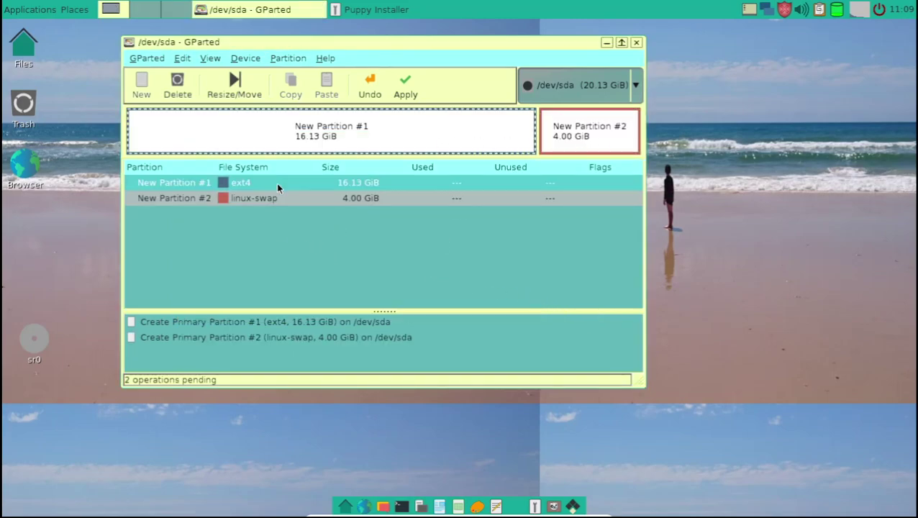
{"action": "left_click", "coordinate": [406, 90]}
{"action": "left_click", "coordinate": [549, 261]}
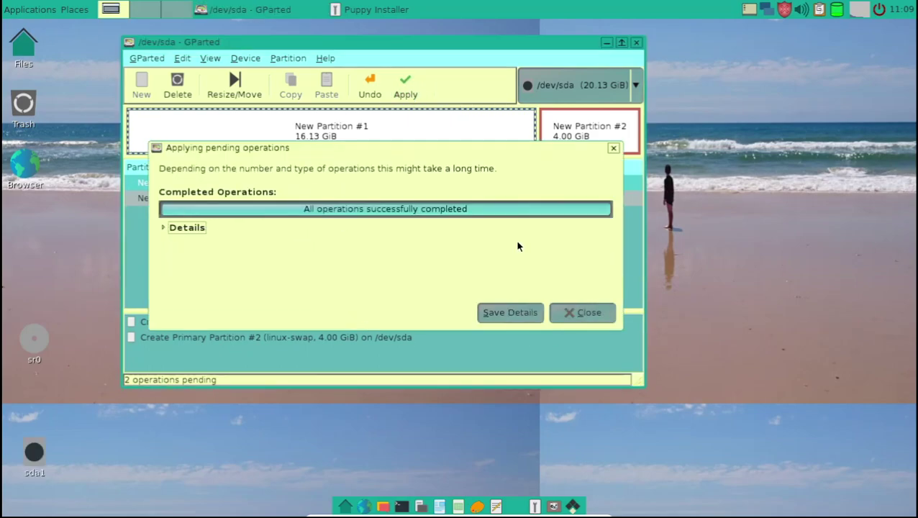
{"action": "left_click", "coordinate": [575, 310]}
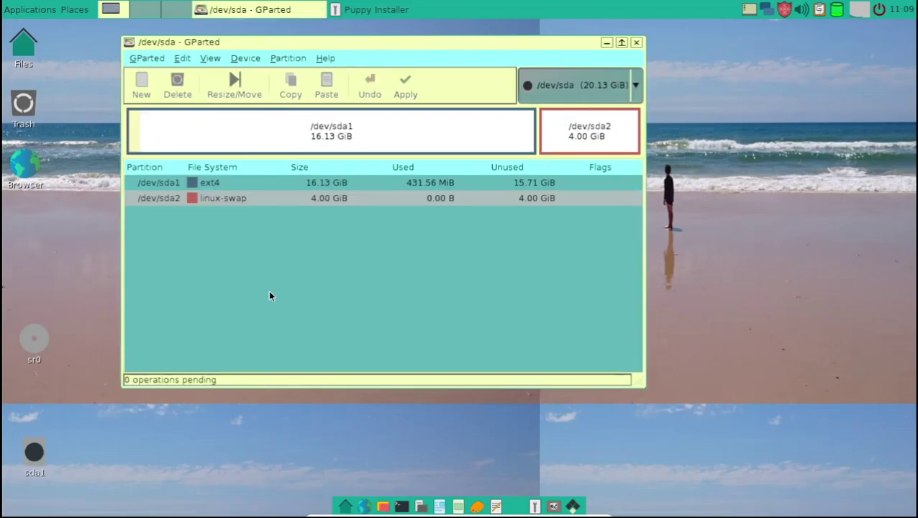
Set the boot flag on the ext4 partition /dev/sda1 and close GParted.
{"action": "left_click", "coordinate": [236, 185]}
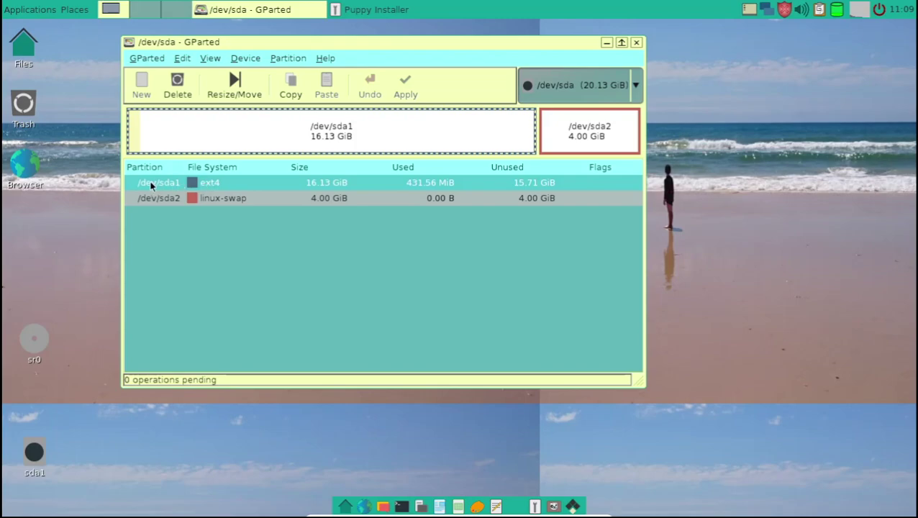
{"action": "right_click", "coordinate": [263, 188]}
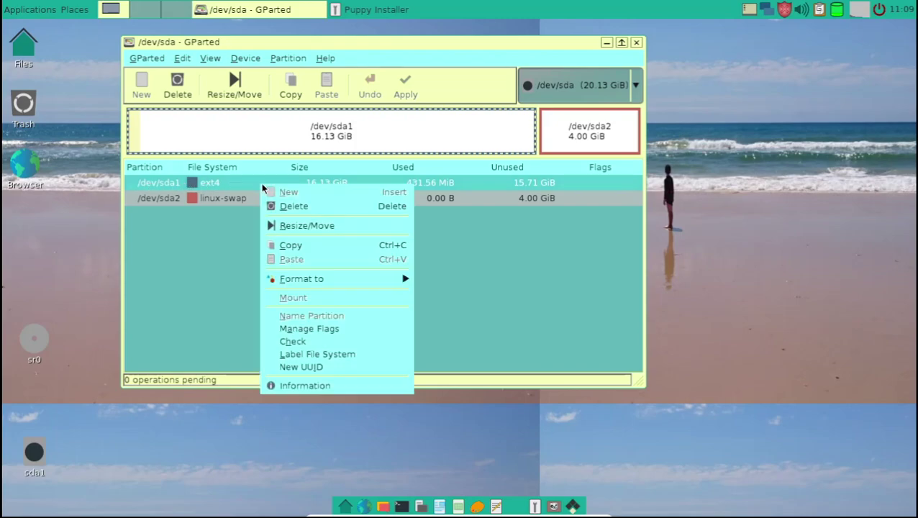
{"action": "left_click", "coordinate": [290, 330]}
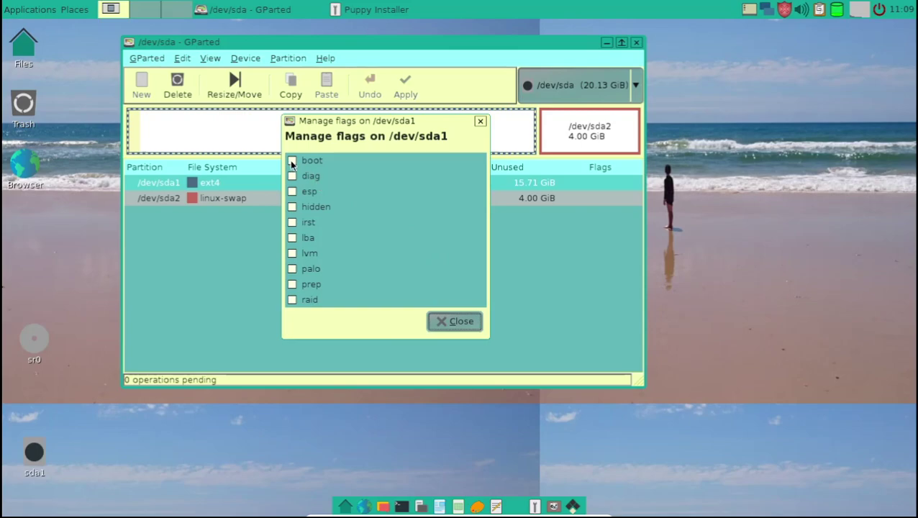
{"action": "left_click", "coordinate": [291, 161]}
{"action": "left_click", "coordinate": [461, 324]}
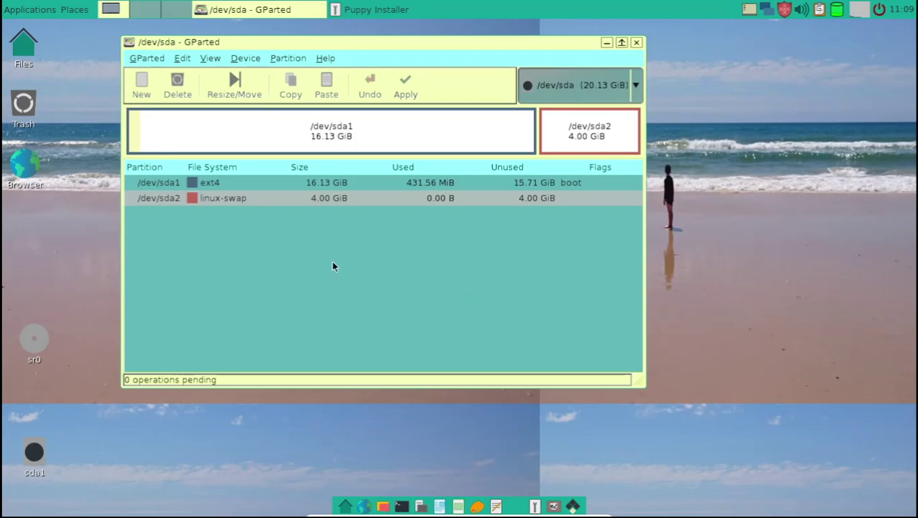
{"action": "left_click", "coordinate": [636, 45]}
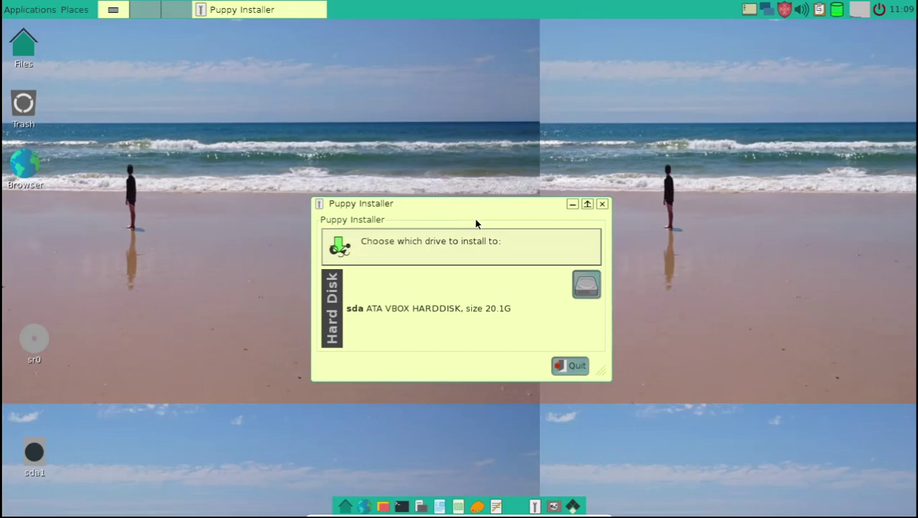
Choose the sda hard disk and its sda1 partition as the Puppy install target, and confirm the choice.
{"action": "left_click", "coordinate": [585, 288]}
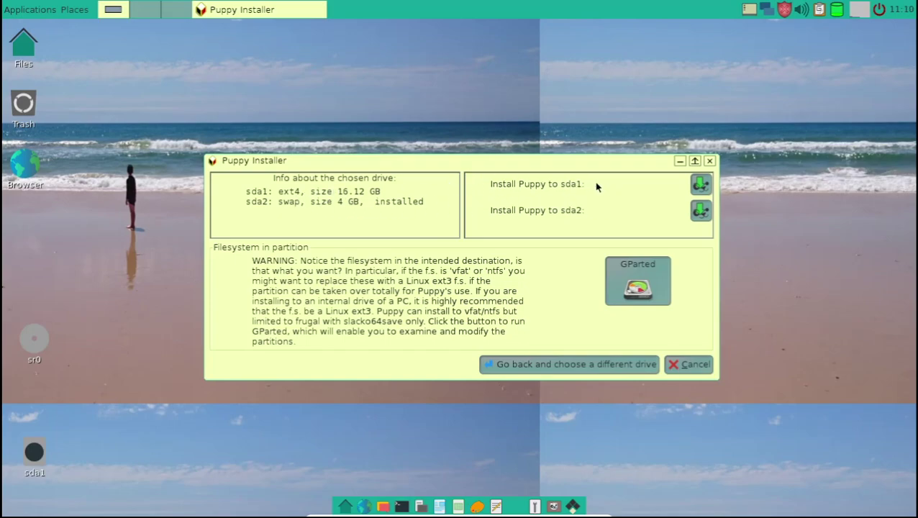
{"action": "left_click", "coordinate": [701, 185]}
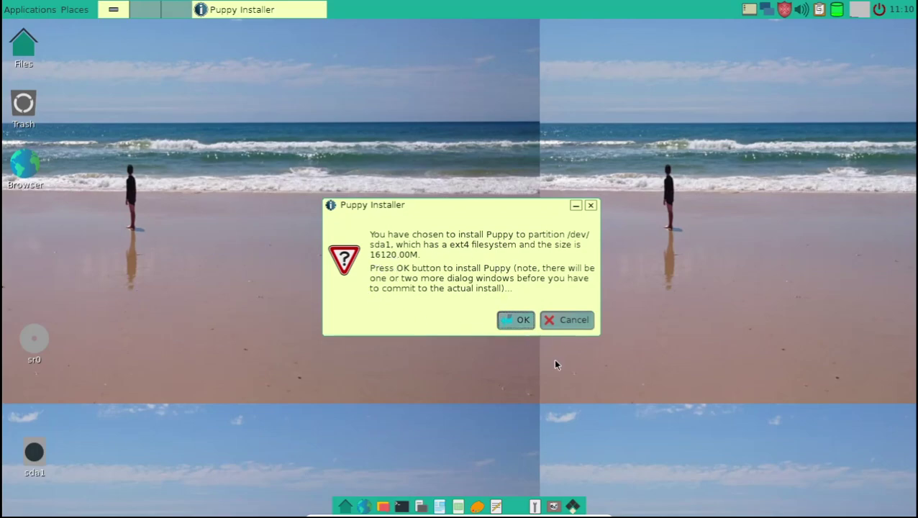
{"action": "left_click", "coordinate": [515, 320]}
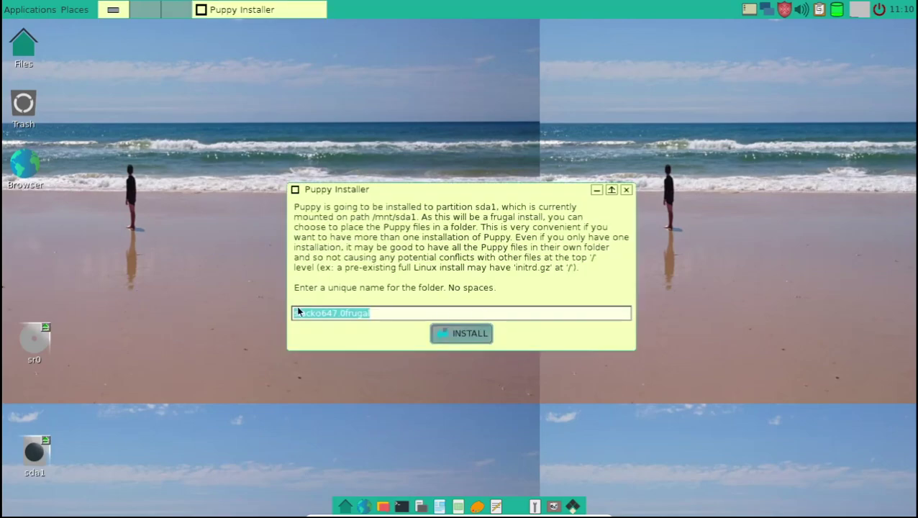
Name the frugal installation folder slacko647 and start the installation.
{"action": "left_click", "coordinate": [422, 316]}
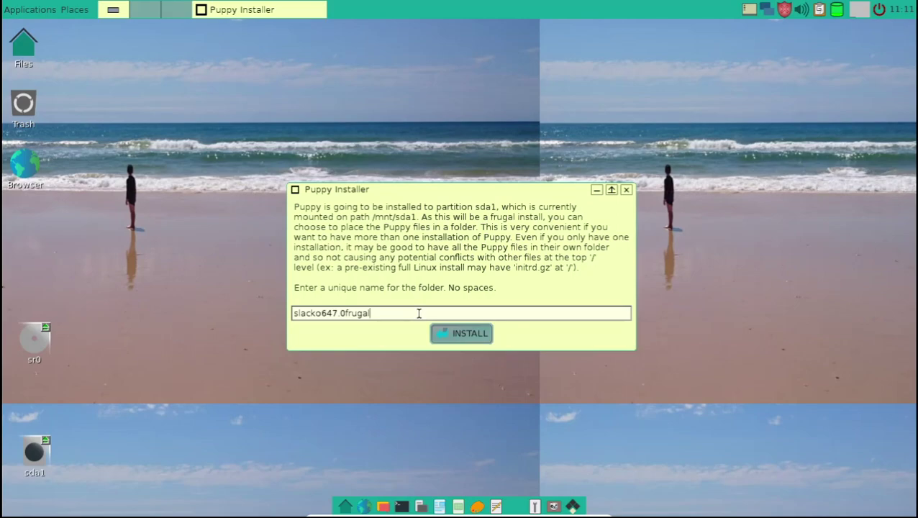
{"action": "left_click_drag", "start_coordinate": [338, 313], "coordinate": [504, 347]}
{"action": "key", "text": "BackSpace"}
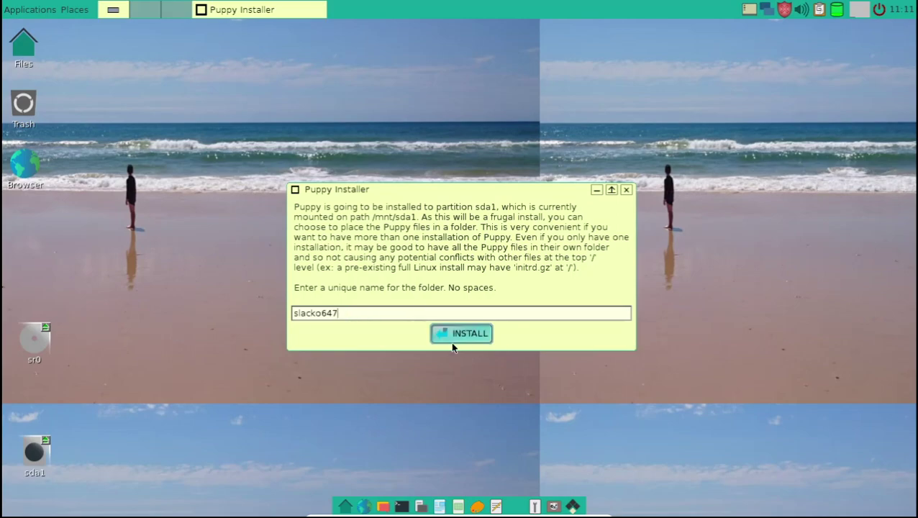
{"action": "left_click", "coordinate": [468, 344]}
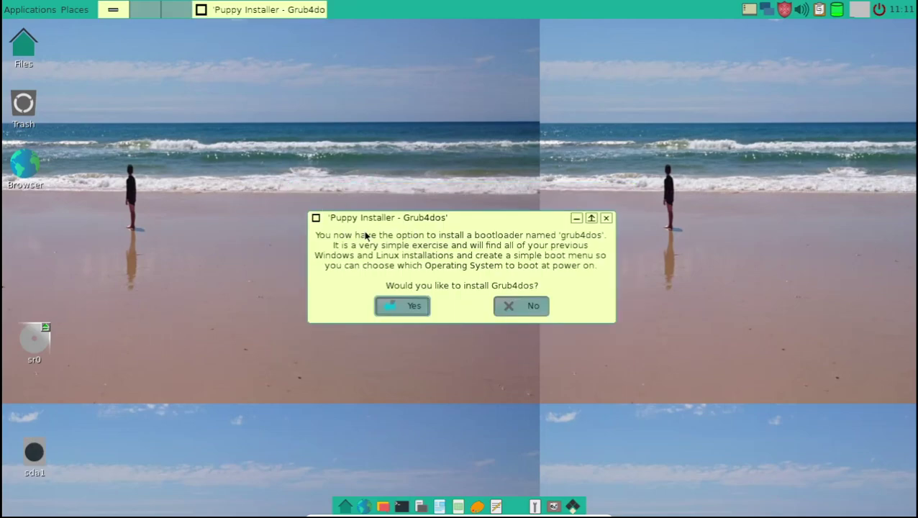
Install the Grub4dos bootloader on sda, searching only within this device, accept the systems list and close the success report.
{"action": "left_click", "coordinate": [414, 308]}
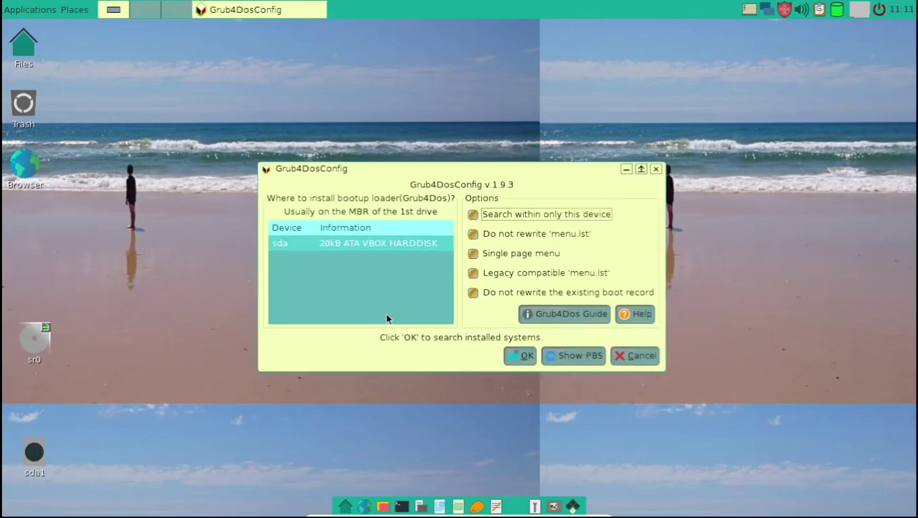
{"action": "key", "text": "space"}
{"action": "left_click", "coordinate": [525, 356]}
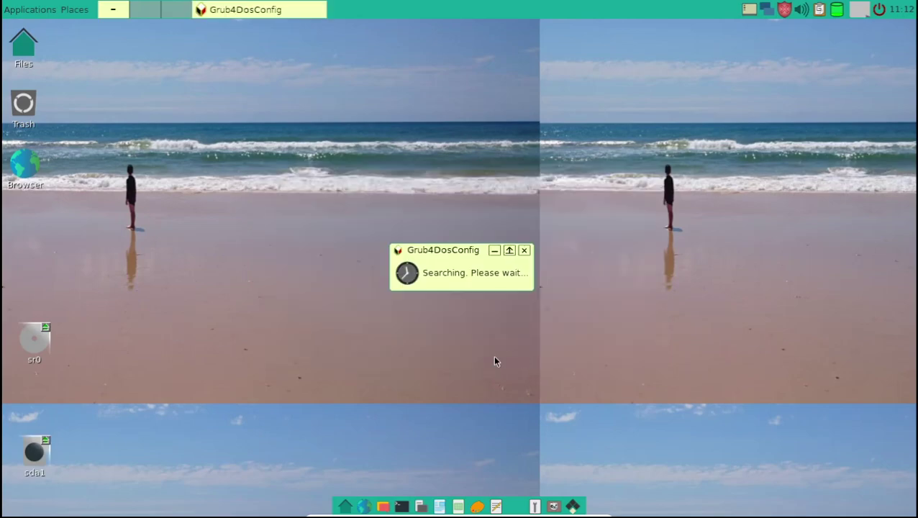
{"action": "left_click", "coordinate": [553, 311]}
{"action": "left_click", "coordinate": [522, 294]}
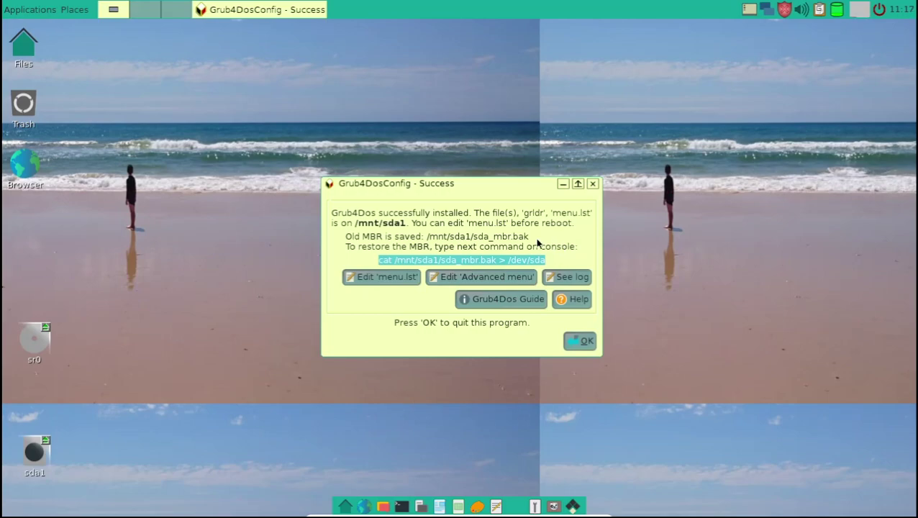
{"action": "left_click", "coordinate": [584, 344]}
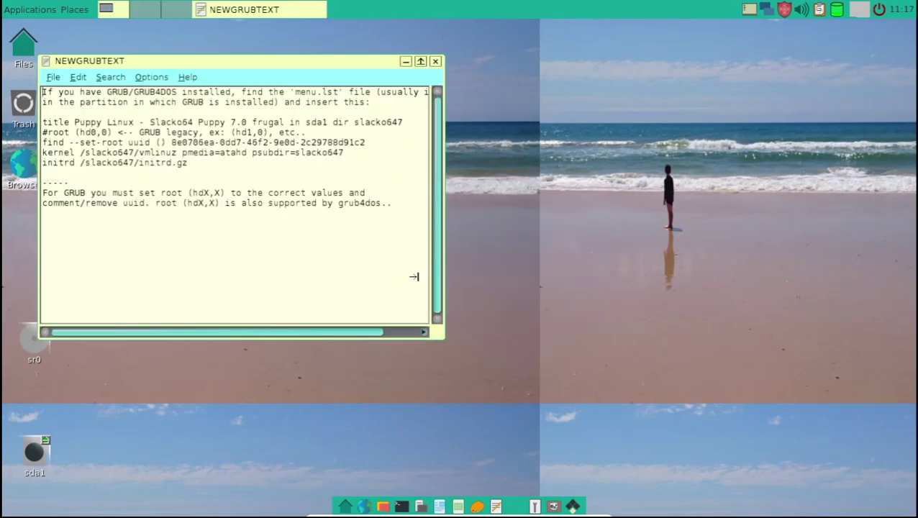
Arrange the NEWGRUBTEXT window and the installer message side by side so the boot entry text can be read.
{"action": "left_click_drag", "start_coordinate": [207, 64], "coordinate": [354, 61]}
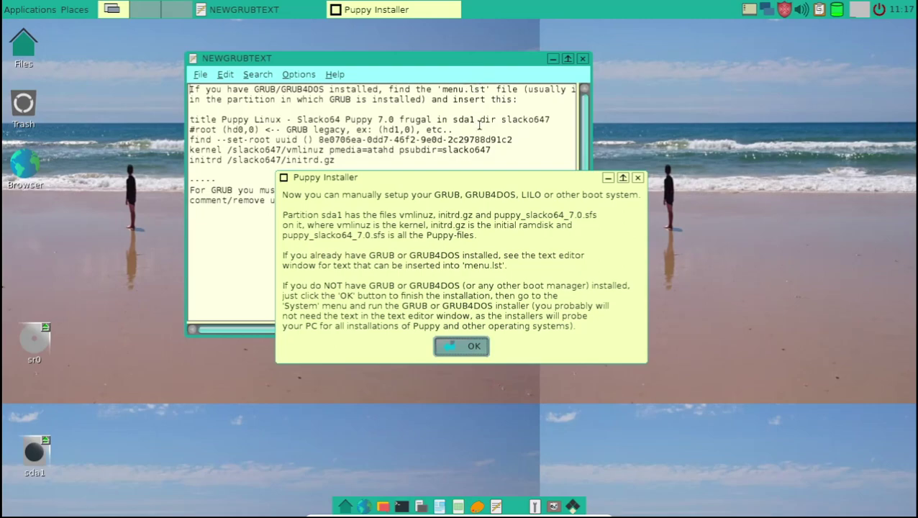
{"action": "left_click", "coordinate": [472, 62]}
{"action": "left_click_drag", "start_coordinate": [475, 66], "coordinate": [399, 86]}
{"action": "left_click_drag", "start_coordinate": [599, 182], "coordinate": [658, 182]}
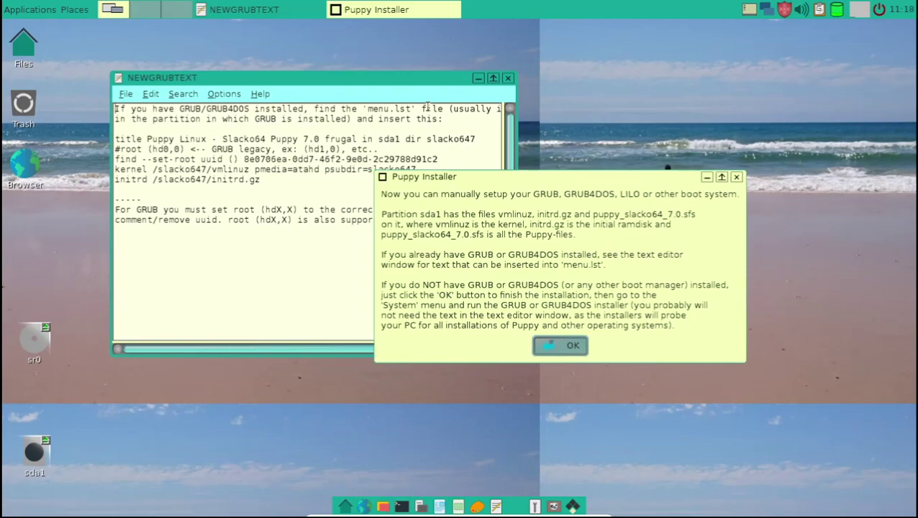
{"action": "left_click", "coordinate": [392, 80]}
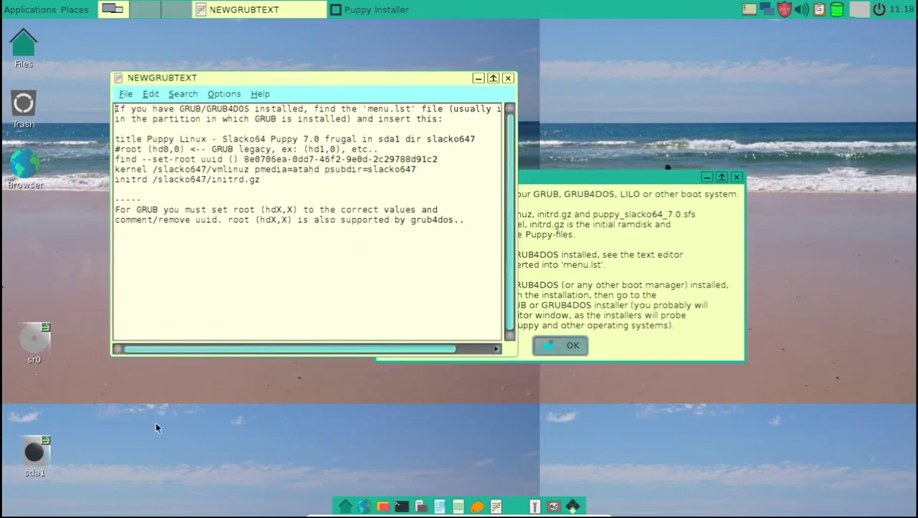
{"action": "left_click_drag", "start_coordinate": [582, 180], "coordinate": [628, 179]}
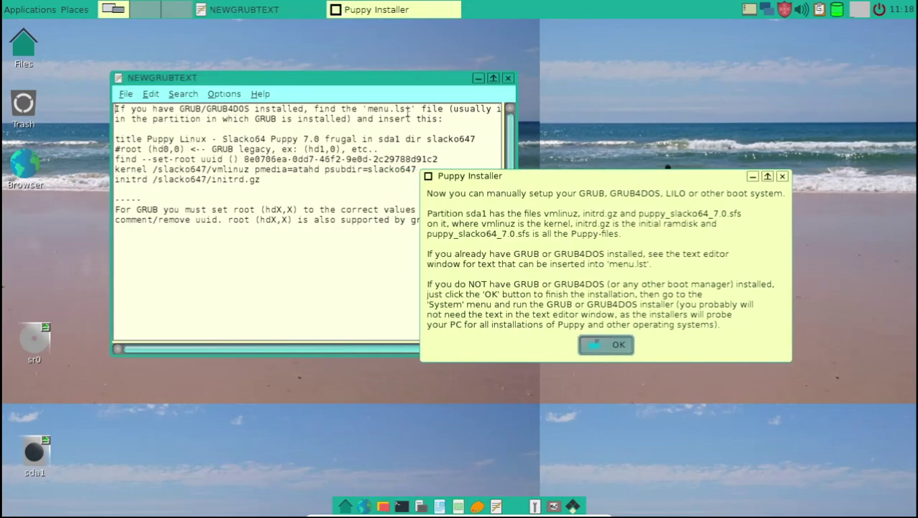
{"action": "left_click", "coordinate": [374, 93]}
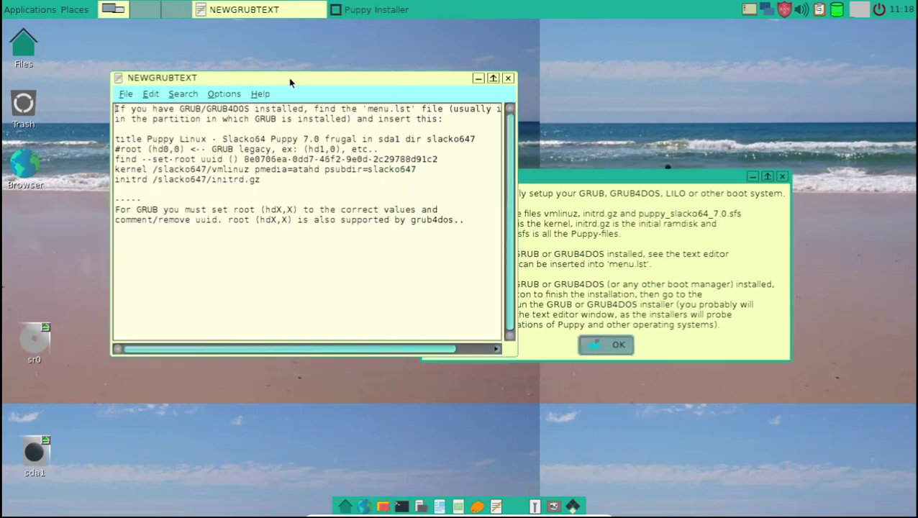
{"action": "left_click_drag", "start_coordinate": [223, 79], "coordinate": [189, 112]}
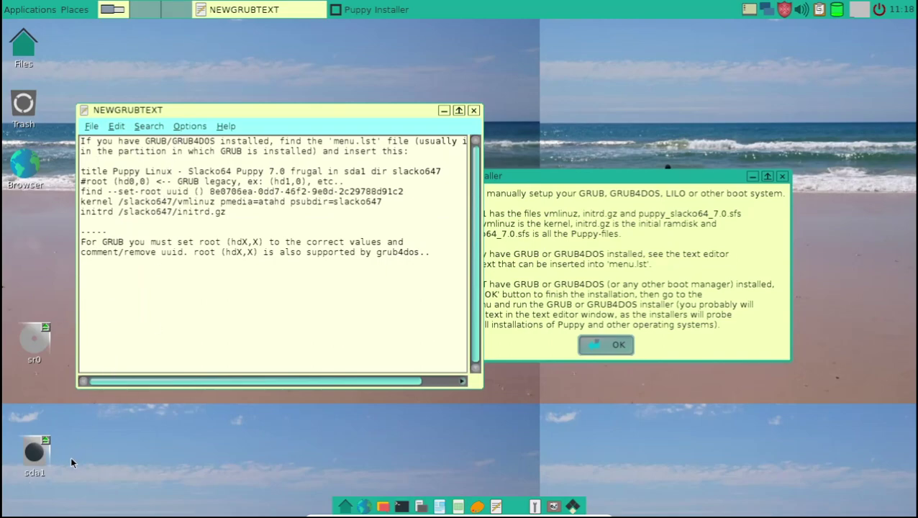
Open the sda1 partition's folder, keep a single file window clear of NEWGRUBTEXT, and open menu.lst for editing.
{"action": "double_click", "coordinate": [41, 455]}
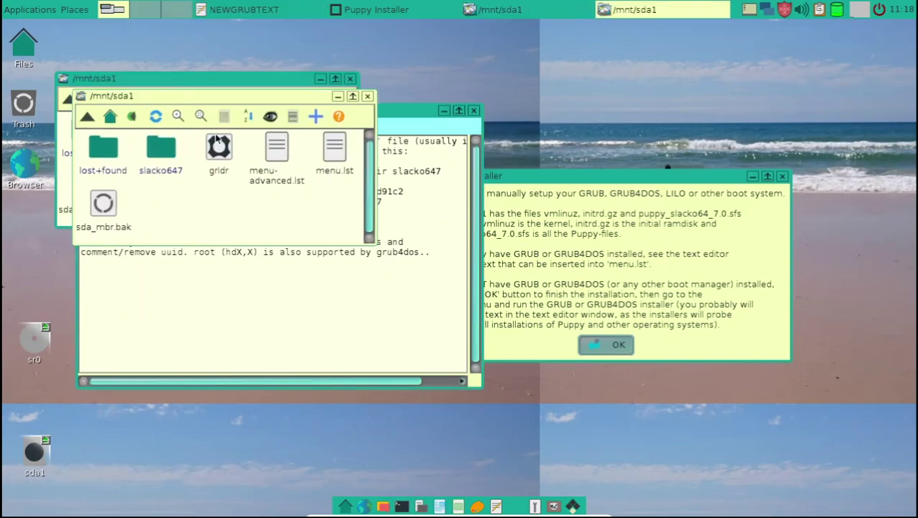
{"action": "left_click", "coordinate": [366, 98]}
{"action": "left_click_drag", "start_coordinate": [223, 79], "coordinate": [559, 71]}
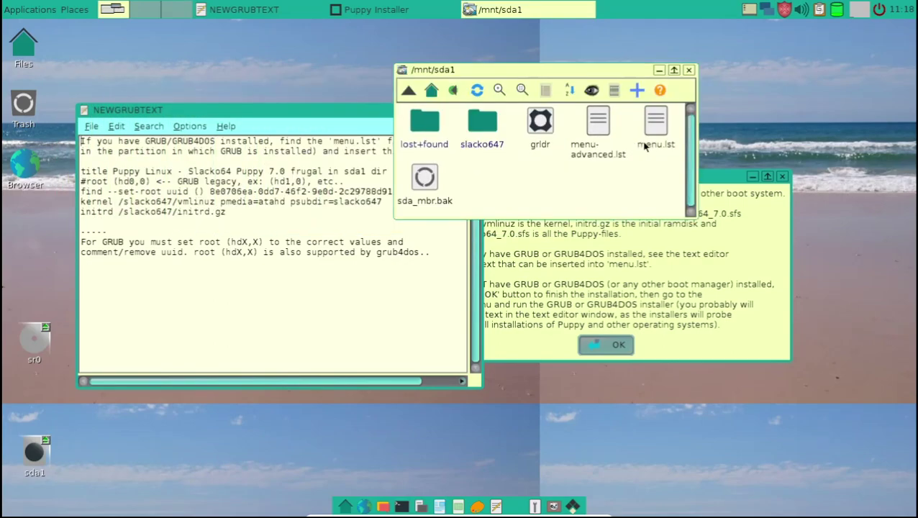
{"action": "double_click", "coordinate": [656, 124]}
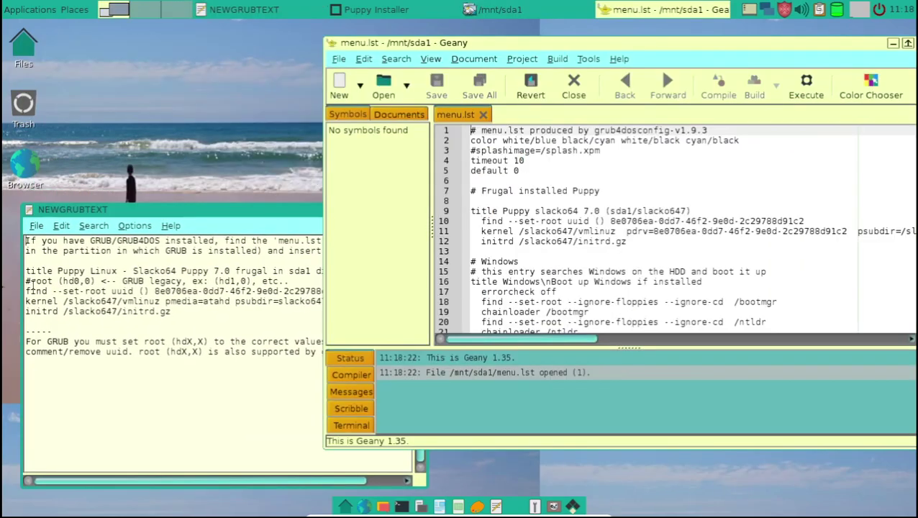
Copy the Puppy Linux boot entry in NEWGRUBTEXT, from the title line through the initrd line.
{"action": "left_click", "coordinate": [29, 273]}
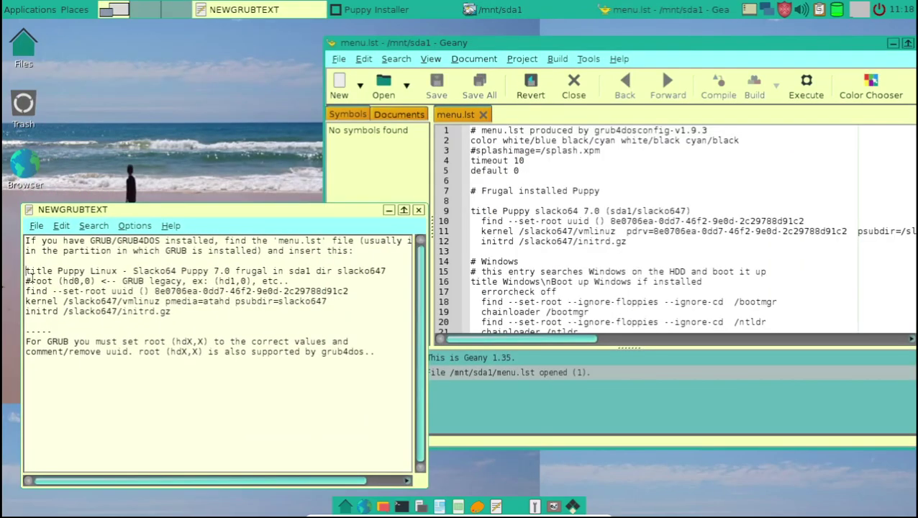
{"action": "key", "text": "Down"}
{"action": "type", "text": "#"}
{"action": "left_click_drag", "start_coordinate": [26, 271], "coordinate": [182, 313]}
{"action": "key", "text": "ctrl+c"}
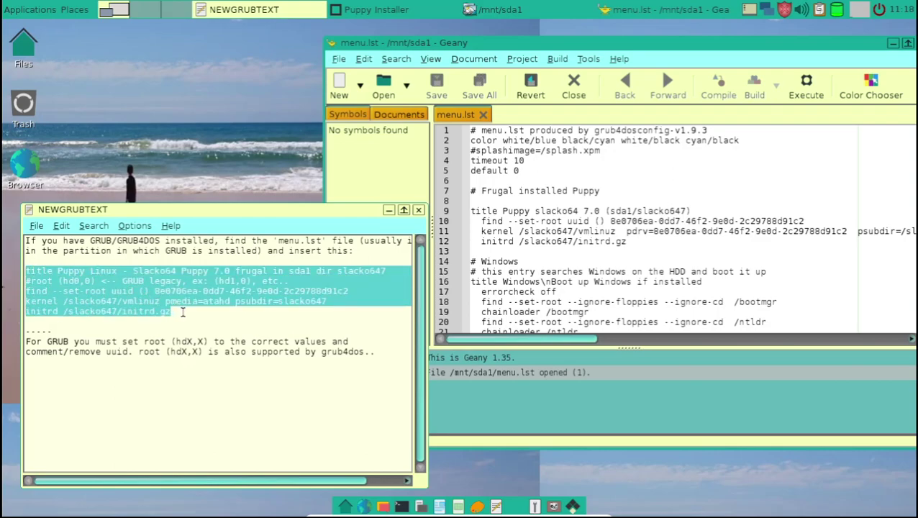
{"action": "right_click", "coordinate": [146, 295]}
{"action": "left_click", "coordinate": [164, 312]}
Paste the copied boot entry into menu.lst between the frugal Puppy entry and the Windows section, with blank lines around it.
{"action": "left_click", "coordinate": [644, 243]}
{"action": "left_click", "coordinate": [517, 252]}
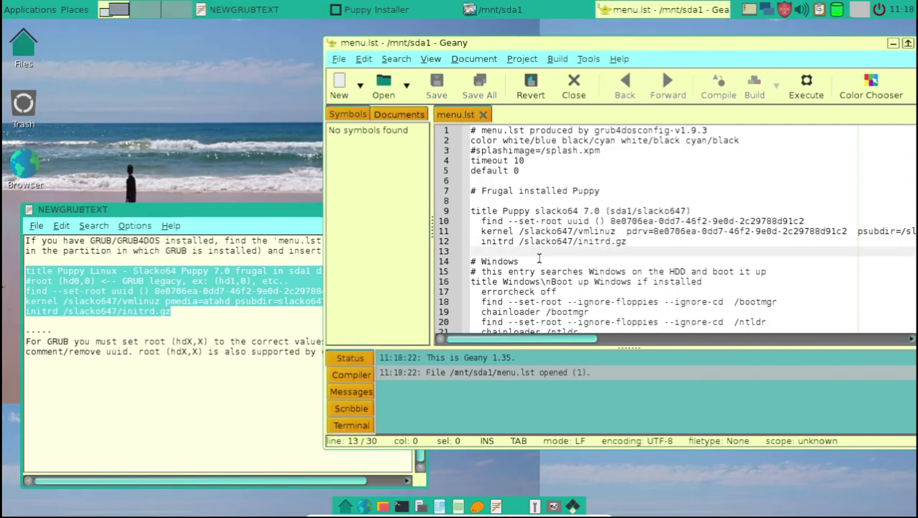
{"action": "key", "text": "Return"}
{"action": "right_click", "coordinate": [539, 259]}
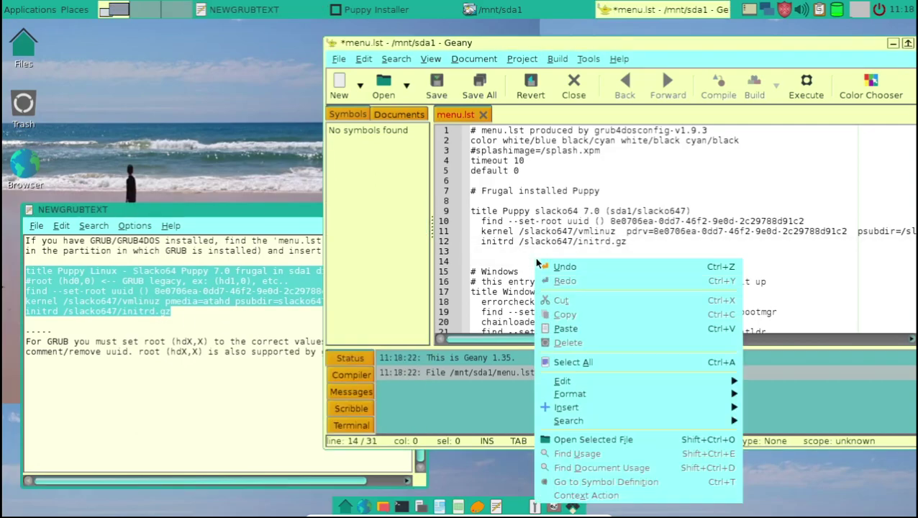
{"action": "left_click", "coordinate": [567, 326]}
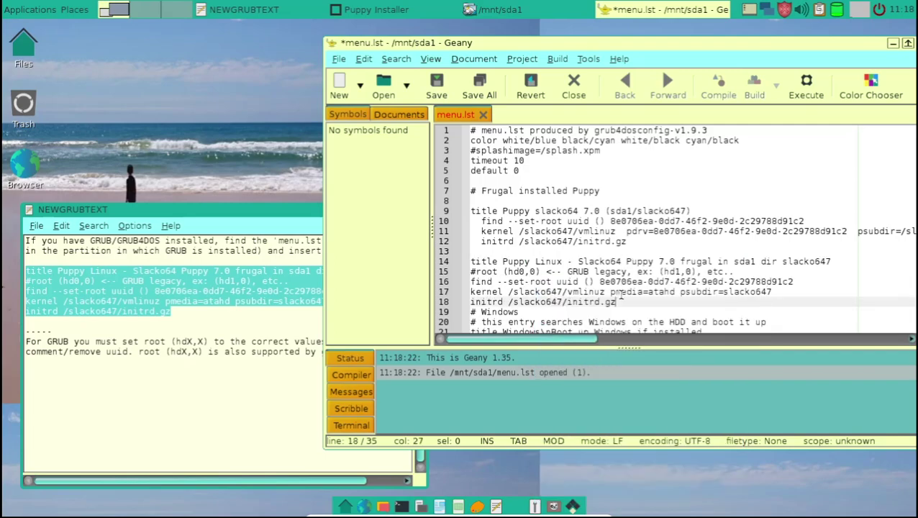
{"action": "scroll", "coordinate": [620, 302], "scroll_direction": "down", "scroll_amount": 2}
{"action": "key", "text": "Return"}
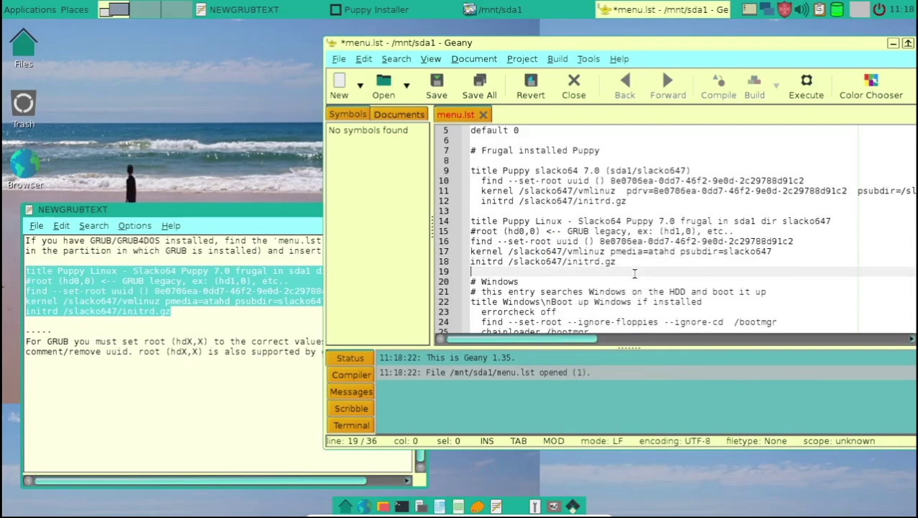
Review the boot entries in menu.lst with the whole editor window in view and save the file.
{"action": "scroll", "coordinate": [597, 275], "scroll_direction": "down", "scroll_amount": 4}
{"action": "scroll", "coordinate": [597, 275], "scroll_direction": "up", "scroll_amount": 5}
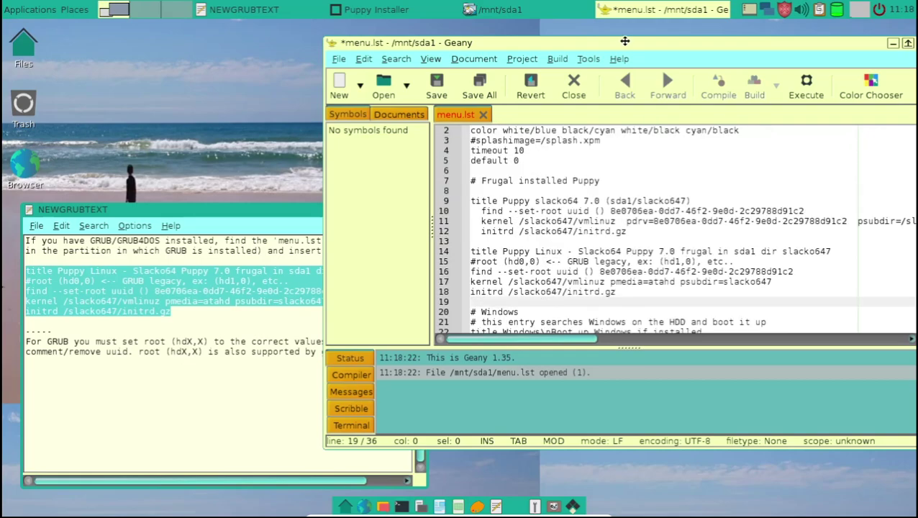
{"action": "left_click_drag", "start_coordinate": [624, 42], "coordinate": [447, 21]}
{"action": "scroll", "coordinate": [627, 226], "scroll_direction": "down", "scroll_amount": 5}
{"action": "scroll", "coordinate": [627, 226], "scroll_direction": "up", "scroll_amount": 6}
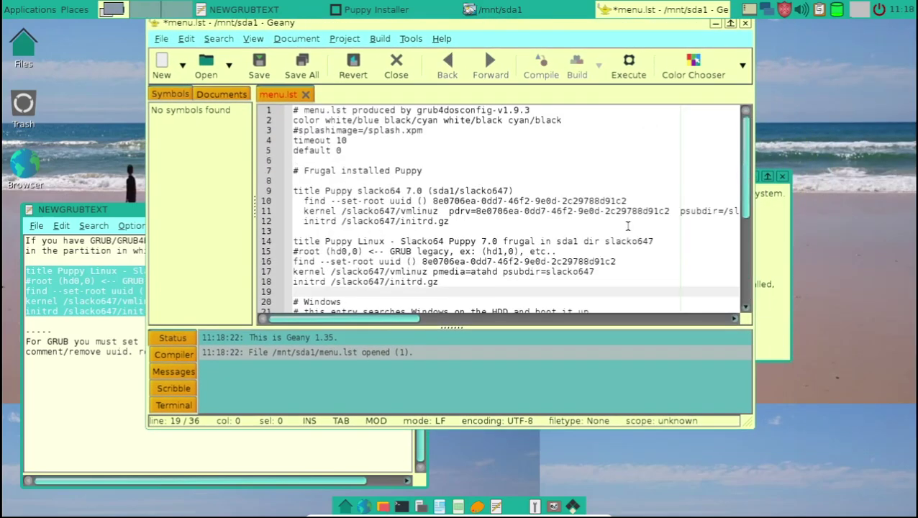
{"action": "key", "text": "ctrl+s"}
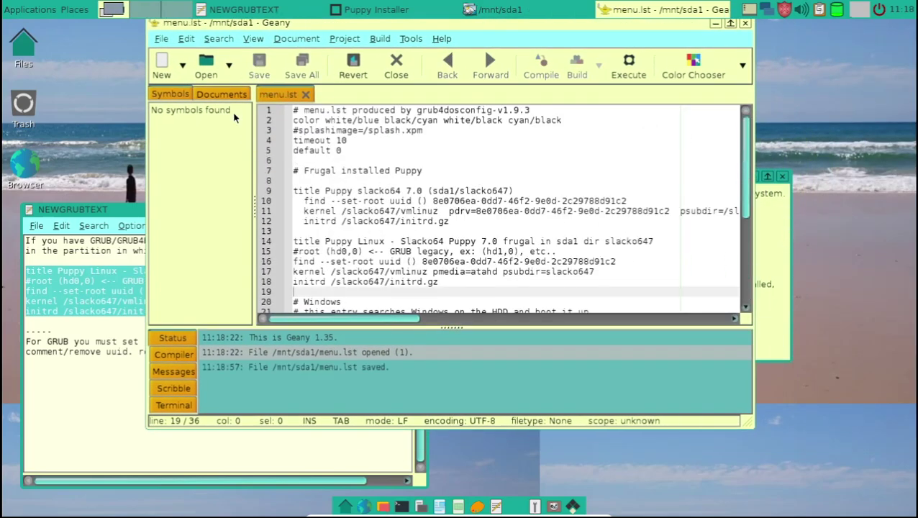
Close the menu.lst editor, the NEWGRUBTEXT window and the /mnt/sda1 folder window.
{"action": "left_click", "coordinate": [746, 23]}
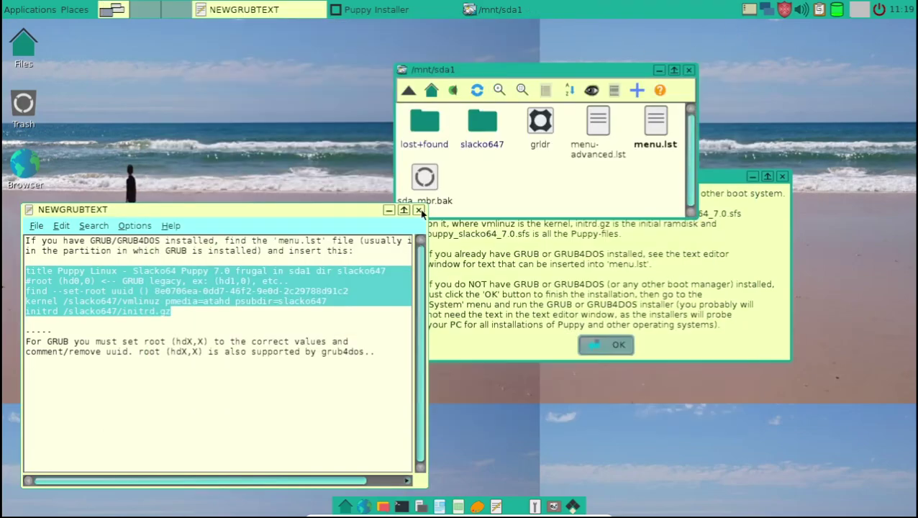
{"action": "left_click", "coordinate": [419, 210]}
{"action": "left_click", "coordinate": [689, 70]}
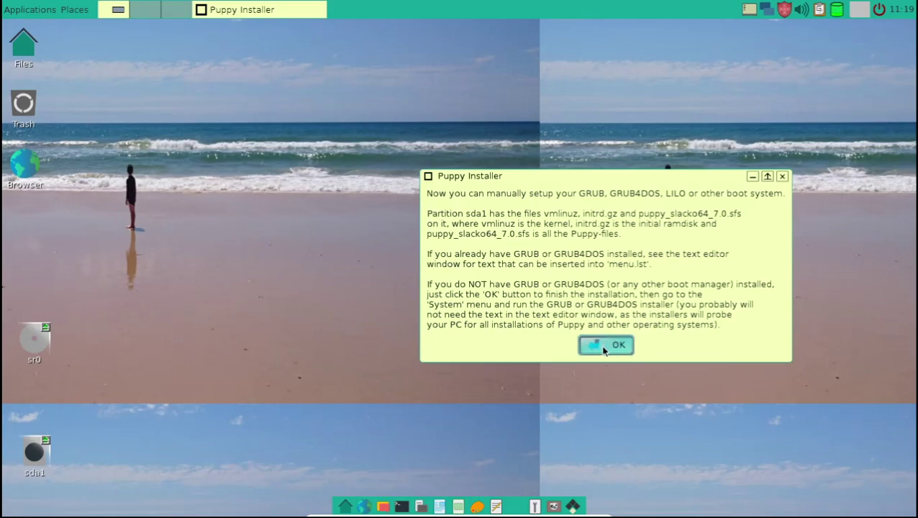
Finish the Puppy Installer by acknowledging its final messages, and choose to reboot the system.
{"action": "left_click", "coordinate": [609, 345]}
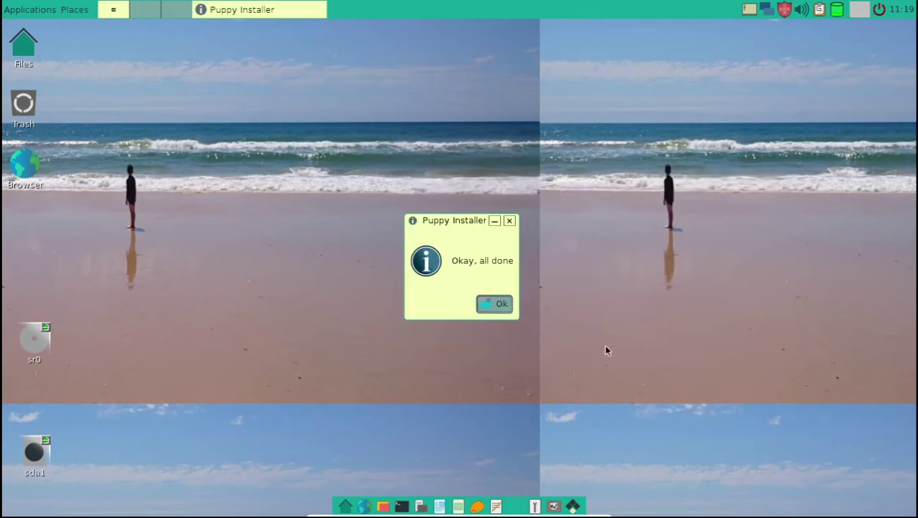
{"action": "left_click", "coordinate": [498, 305]}
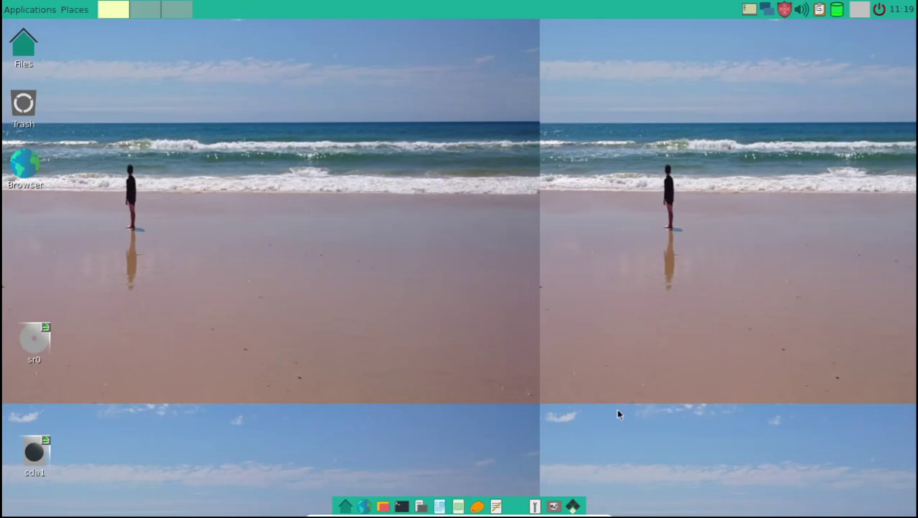
{"action": "left_click", "coordinate": [15, 10]}
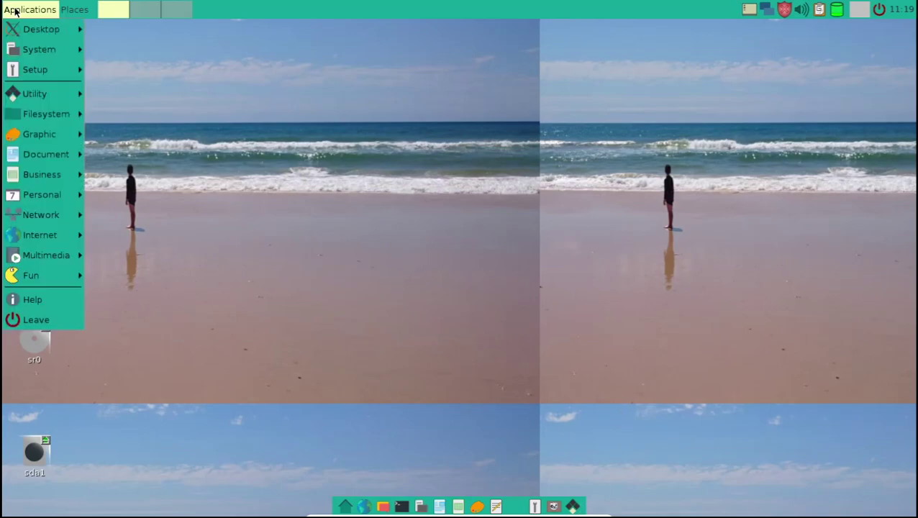
{"action": "left_click", "coordinate": [24, 326]}
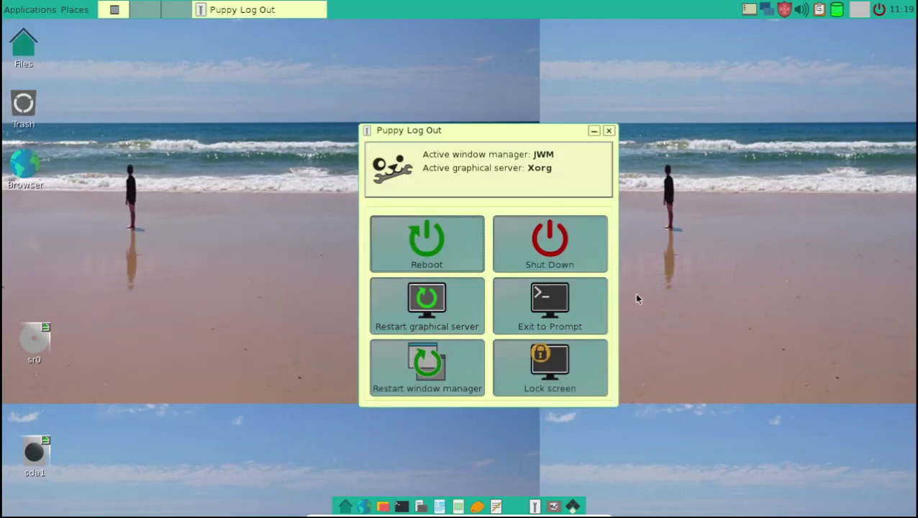
{"action": "left_click", "coordinate": [458, 254]}
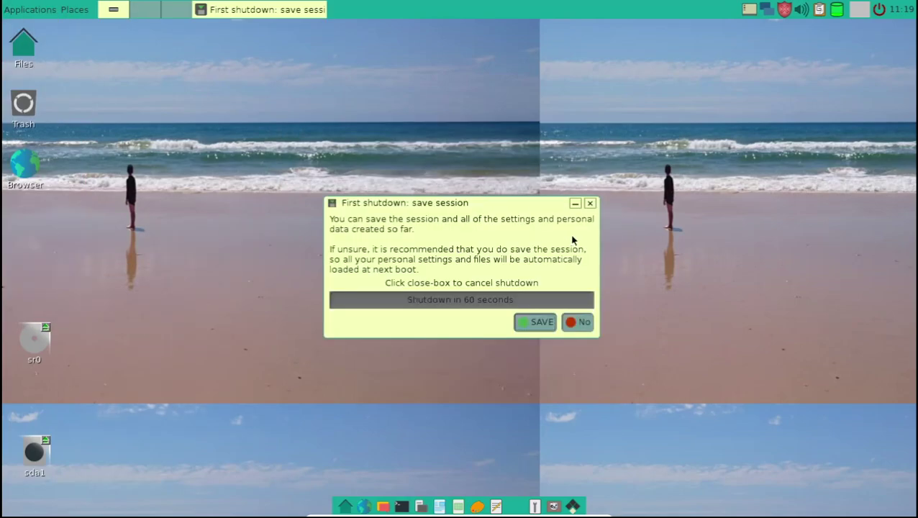
Save the session for the first shutdown with no encryption and an ext4 filesystem, accepting the remaining save prompts.
{"action": "left_click", "coordinate": [526, 330]}
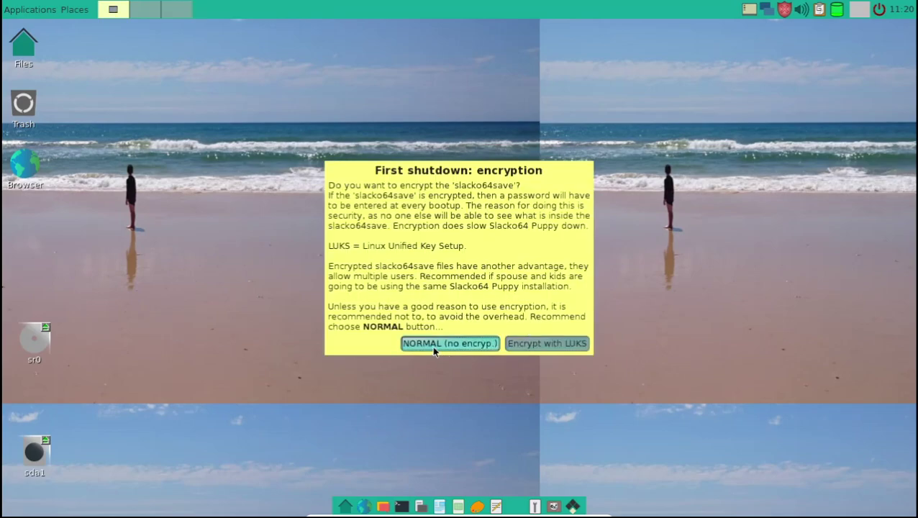
{"action": "left_click", "coordinate": [461, 344]}
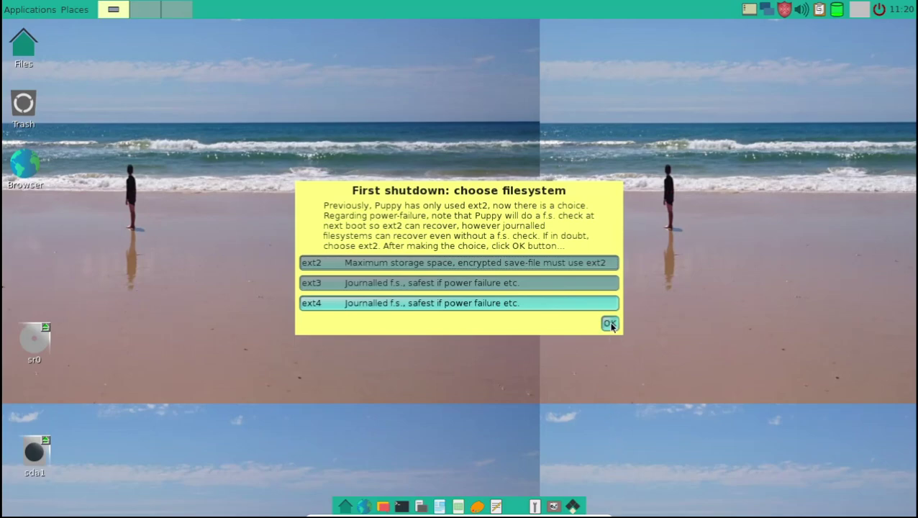
{"action": "left_click", "coordinate": [609, 324]}
{"action": "left_click", "coordinate": [581, 329]}
{"action": "key", "text": "Return"}
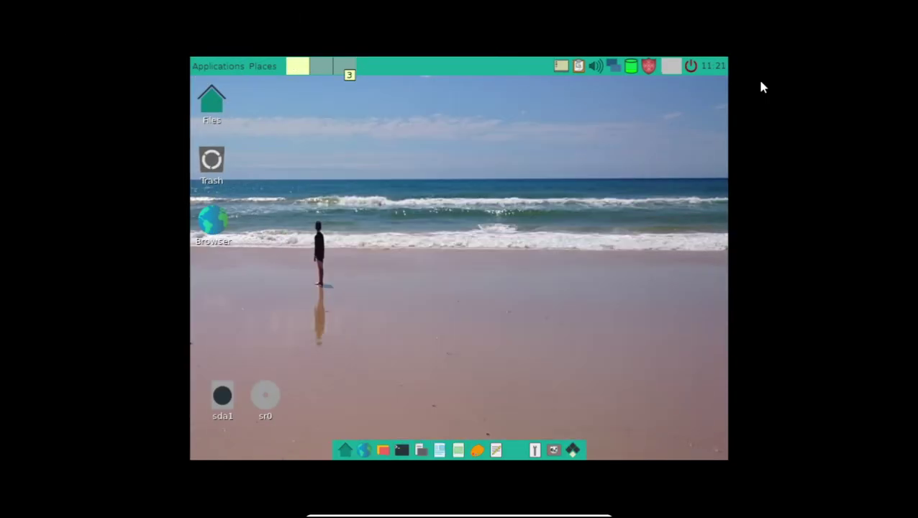
Take the virtual machine out of full-screen display, switching through Scale mode back to windowed mode.
{"action": "left_click", "coordinate": [713, 65]}
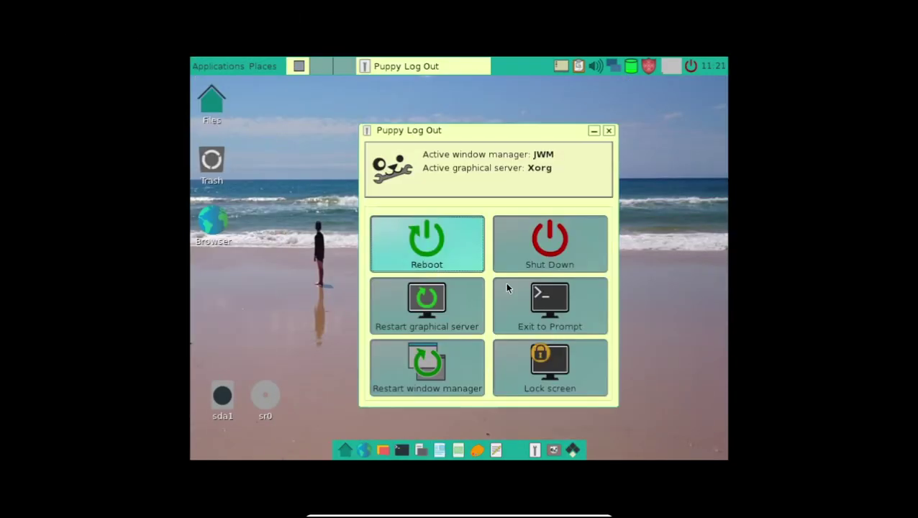
{"action": "key", "text": "Escape"}
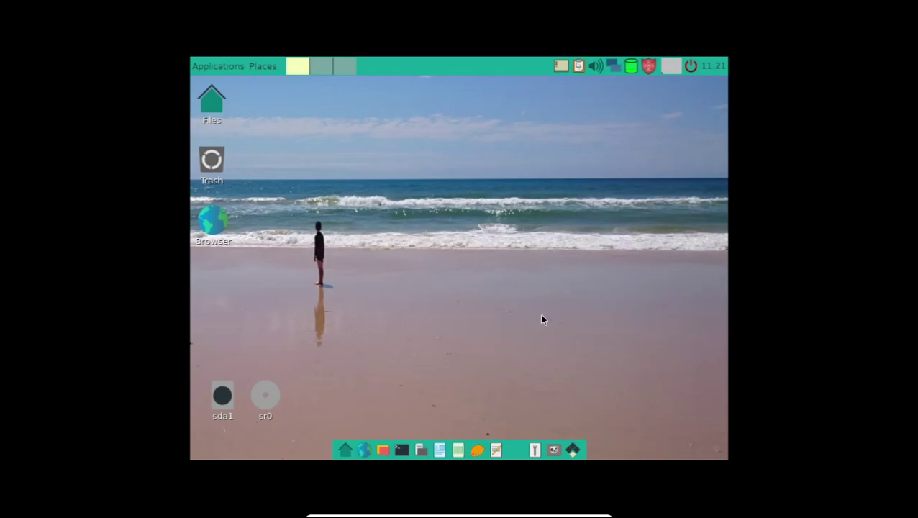
{"action": "key", "text": "ctrl+c"}
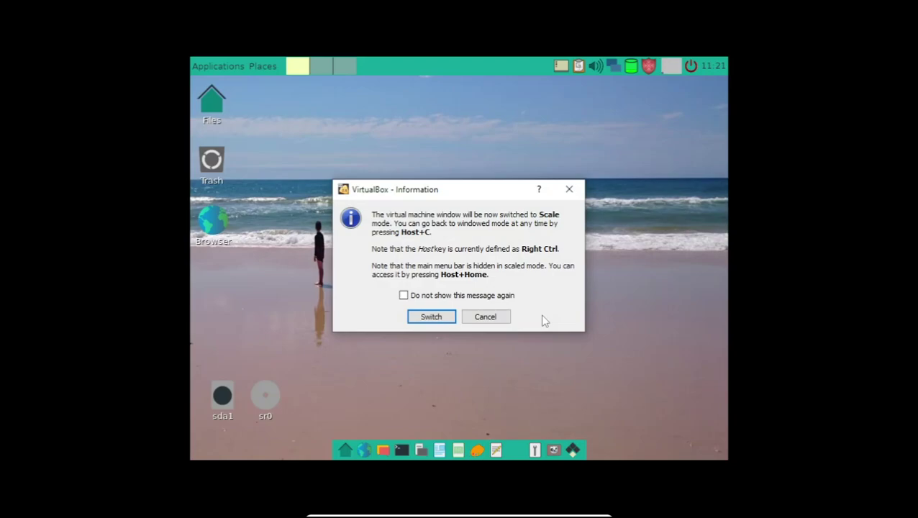
{"action": "left_click", "coordinate": [431, 317]}
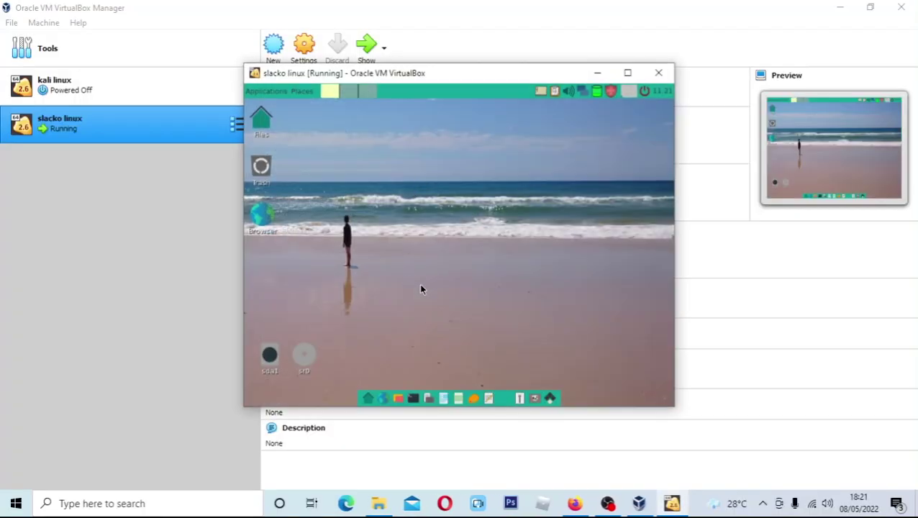
{"action": "key", "text": "ctrl+c"}
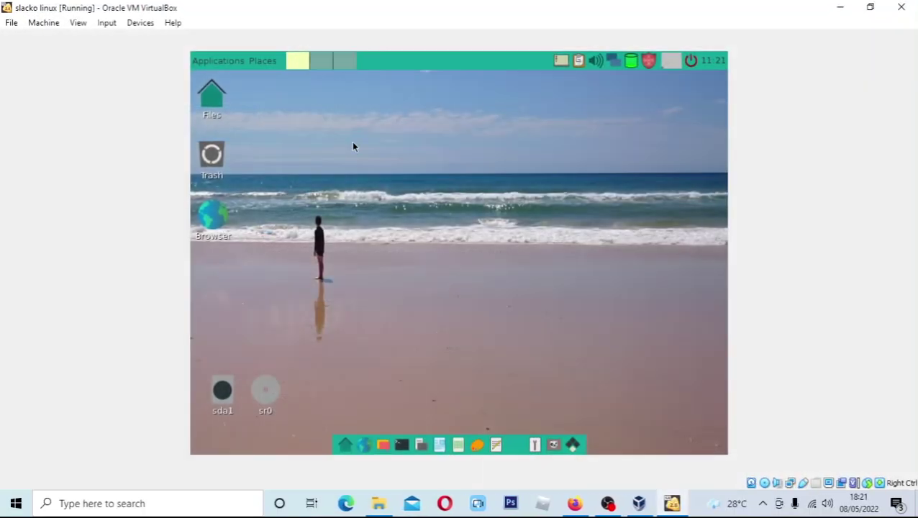
Remove the slacko64-7.0_2.iso disk from the virtual machine's optical drive.
{"action": "left_click", "coordinate": [141, 24]}
{"action": "mouse_move", "coordinate": [237, 39]}
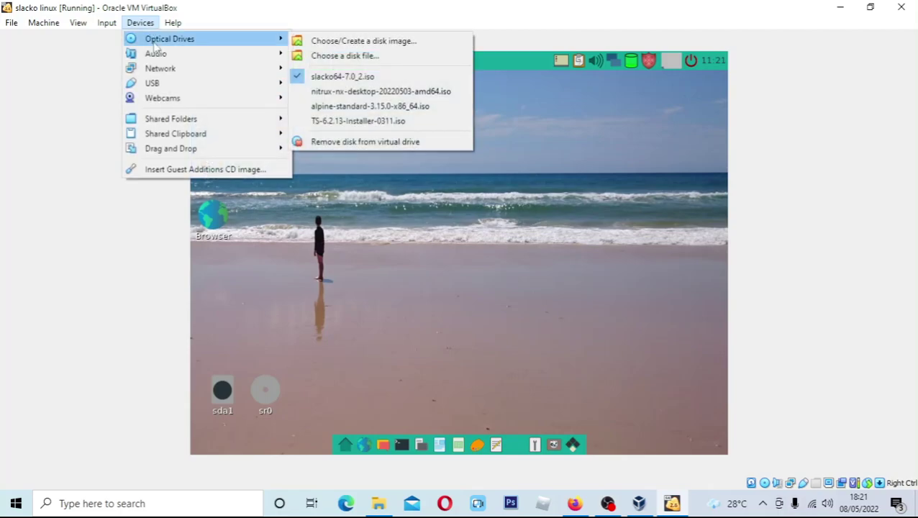
{"action": "left_click", "coordinate": [374, 144]}
{"action": "key", "text": "Return"}
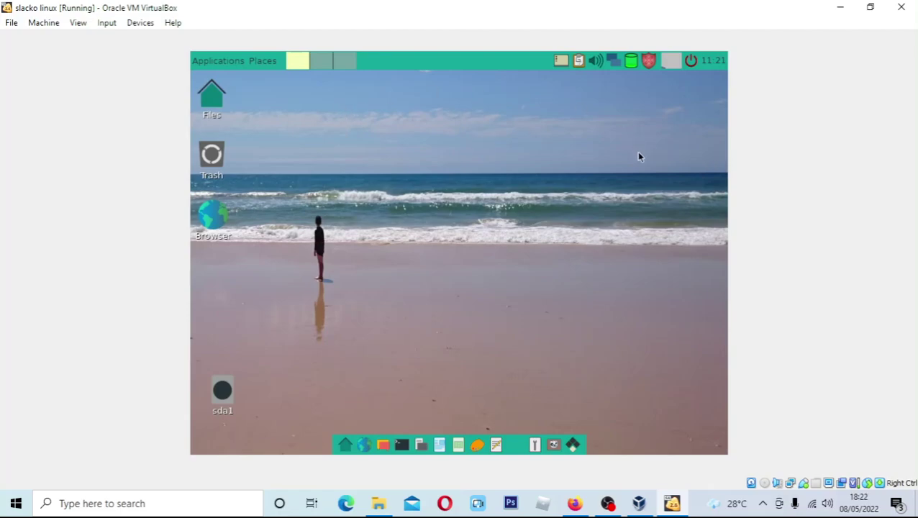
Power off the slacko linux virtual machine and start it again, dismissing the keyboard capture notice.
{"action": "left_click", "coordinate": [900, 9]}
{"action": "left_click", "coordinate": [428, 263]}
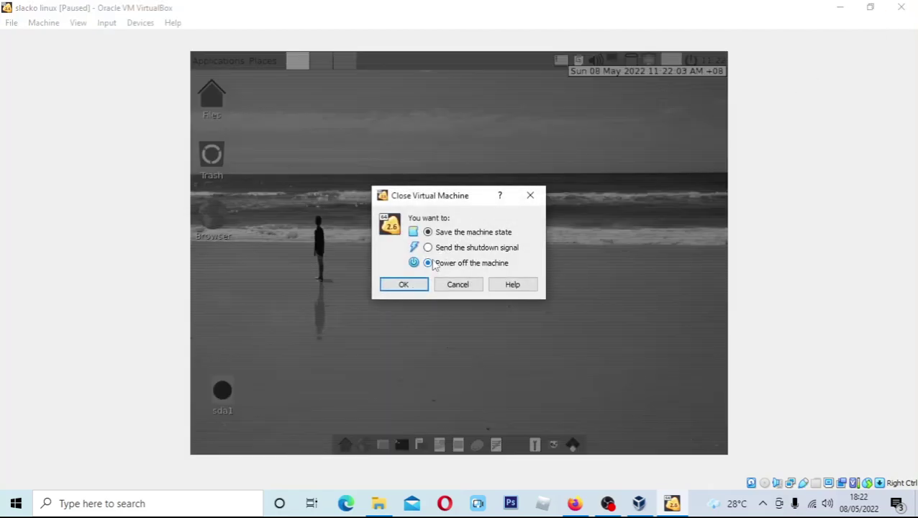
{"action": "left_click", "coordinate": [404, 284]}
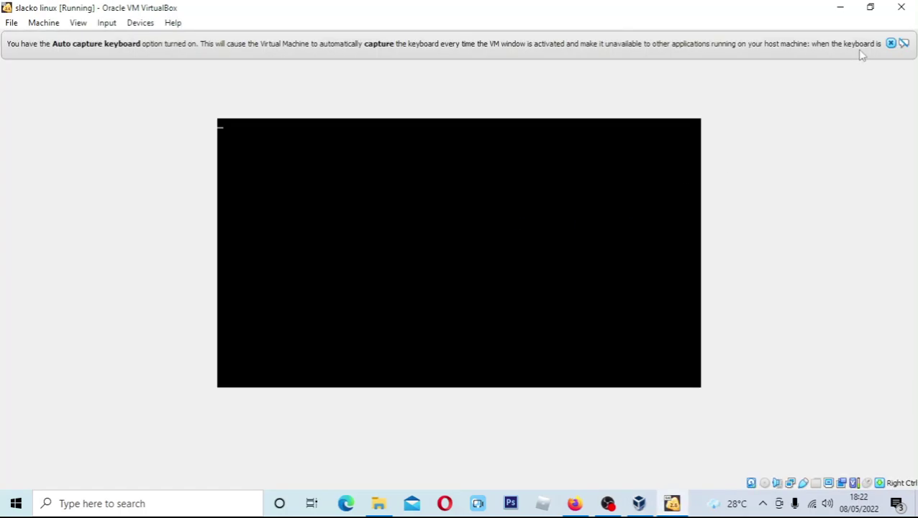
{"action": "left_click", "coordinate": [891, 43]}
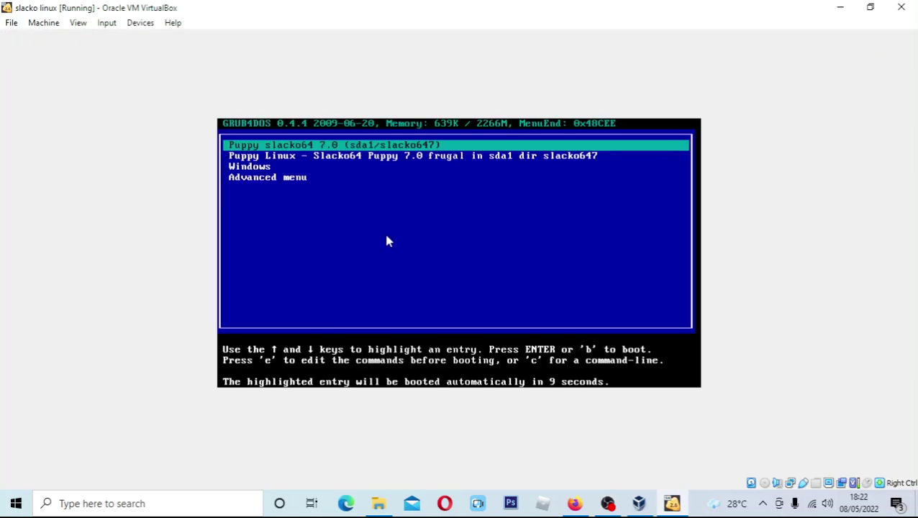
Look through the GRUB4DOS boot menu entries, from the first Puppy entry down to the Advanced menu.
{"action": "key", "text": "Down"}
{"action": "key", "text": "Up"}
{"action": "key", "text": "Down"}
{"action": "key", "text": "Down"}
{"action": "key", "text": "Down"}
{"action": "key", "text": "Up"}
{"action": "key", "text": "Up"}
{"action": "key", "text": "Up"}
{"action": "key", "text": "Down"}
{"action": "key", "text": "Down"}
{"action": "key", "text": "Down"}
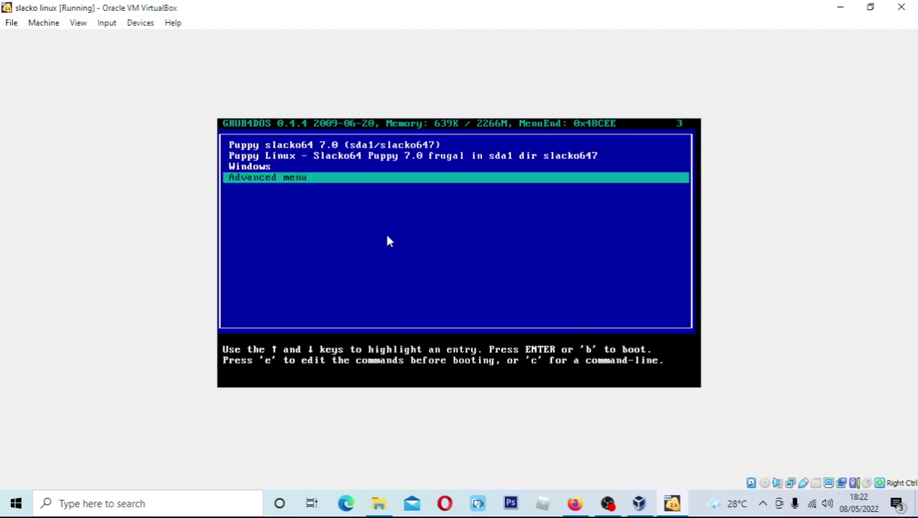
{"action": "key", "text": "Up"}
{"action": "key", "text": "Up"}
{"action": "key", "text": "Up"}
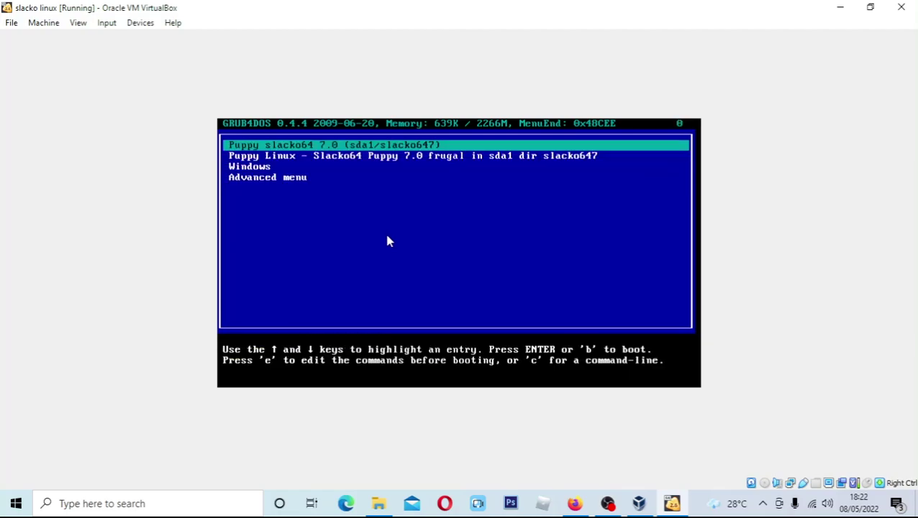
Boot the entry Puppy slacko64 7.0 (sda1/slacko647) from the GRUB4DOS menu.
{"action": "key", "text": "Down"}
{"action": "key", "text": "Down"}
{"action": "key", "text": "Up"}
{"action": "key", "text": "Up"}
{"action": "key", "text": "Return"}
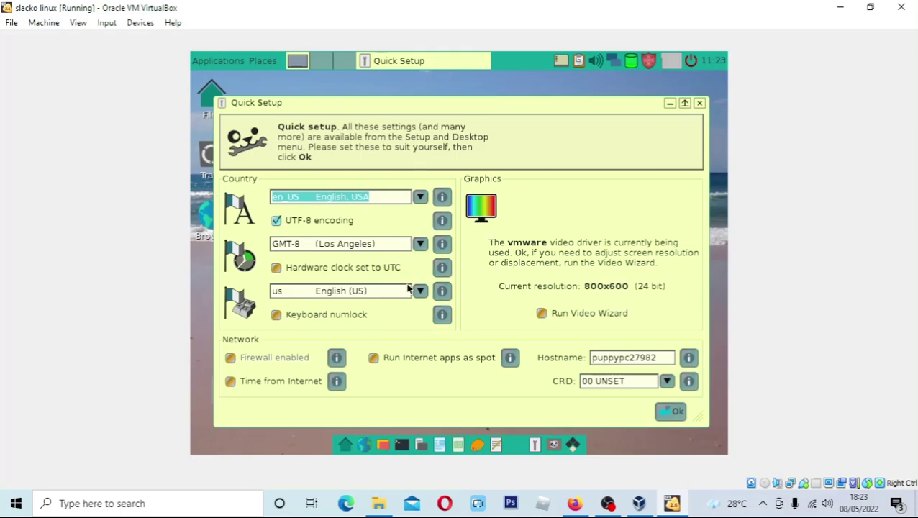
Enable the hardware clock set to UTC in Quick Setup and accept the settings.
{"action": "left_click", "coordinate": [390, 243]}
{"action": "left_click", "coordinate": [367, 259]}
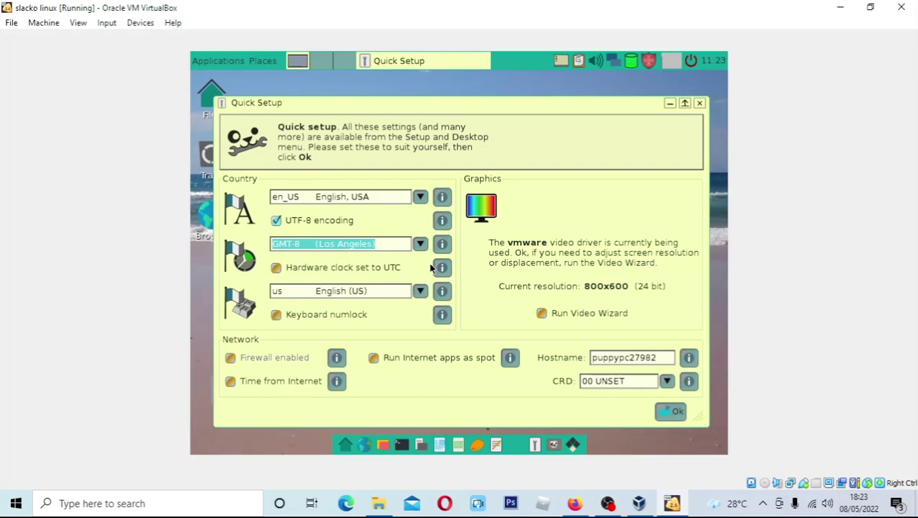
{"action": "left_click", "coordinate": [419, 244]}
{"action": "left_click", "coordinate": [415, 244]}
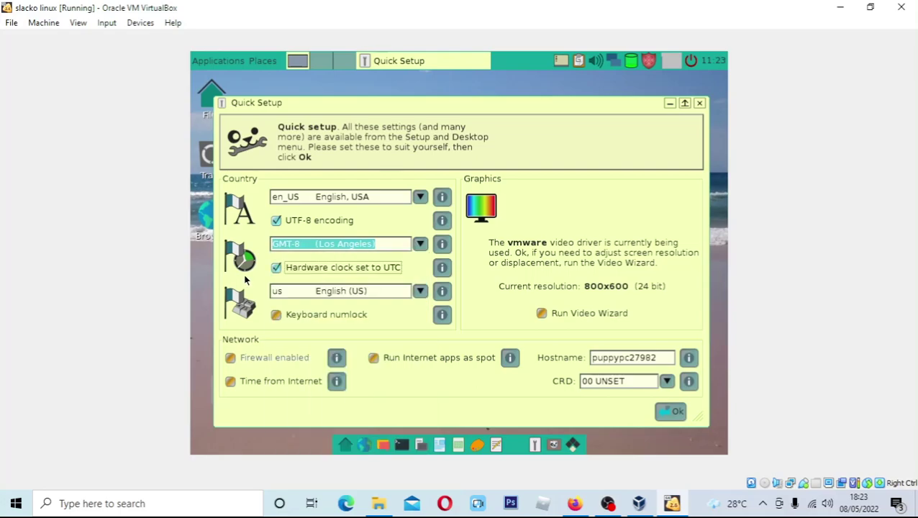
{"action": "key", "text": "Tab"}
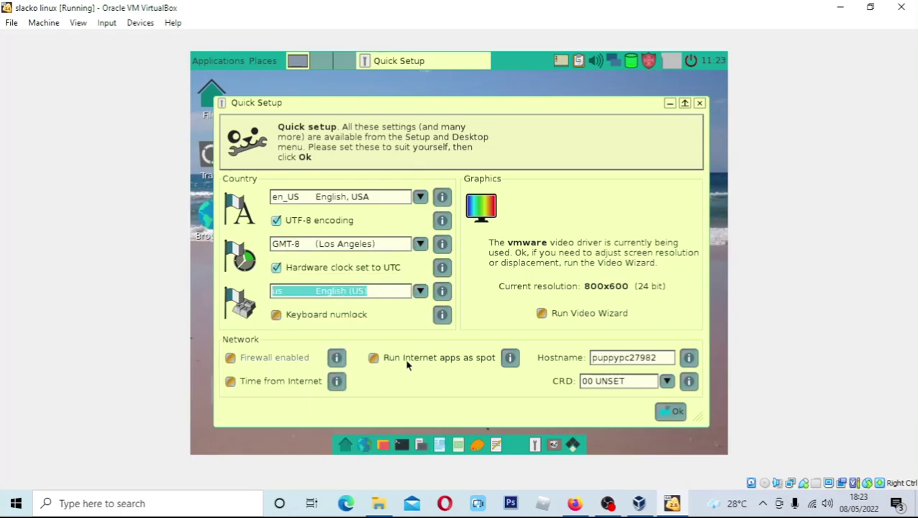
{"action": "left_click", "coordinate": [672, 412]}
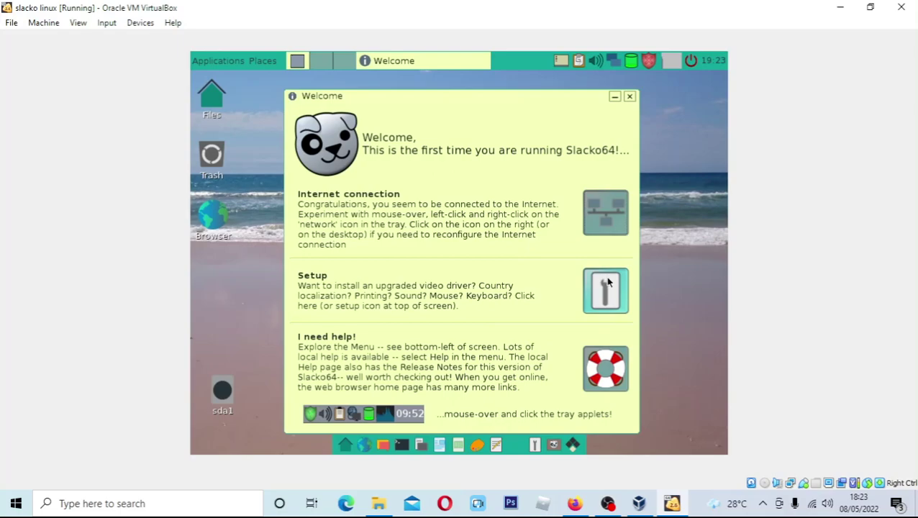
Change the screen resolution to 1360x768 60.02 with xrandr in the Xorg Video Wizard.
{"action": "left_click", "coordinate": [606, 288]}
{"action": "left_click", "coordinate": [491, 266]}
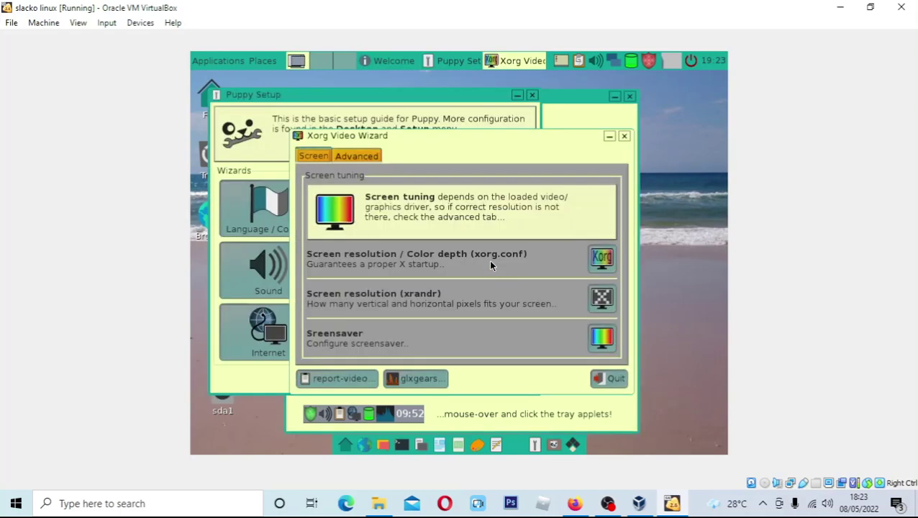
{"action": "left_click", "coordinate": [602, 298]}
{"action": "left_click", "coordinate": [575, 289]}
{"action": "scroll", "coordinate": [512, 403], "scroll_direction": "down", "scroll_amount": 3}
{"action": "left_click", "coordinate": [510, 397]}
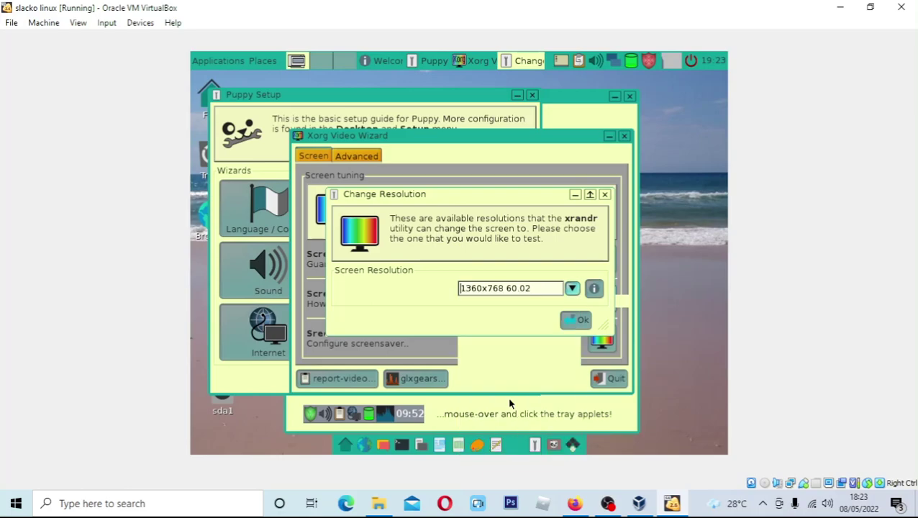
{"action": "left_click", "coordinate": [575, 321]}
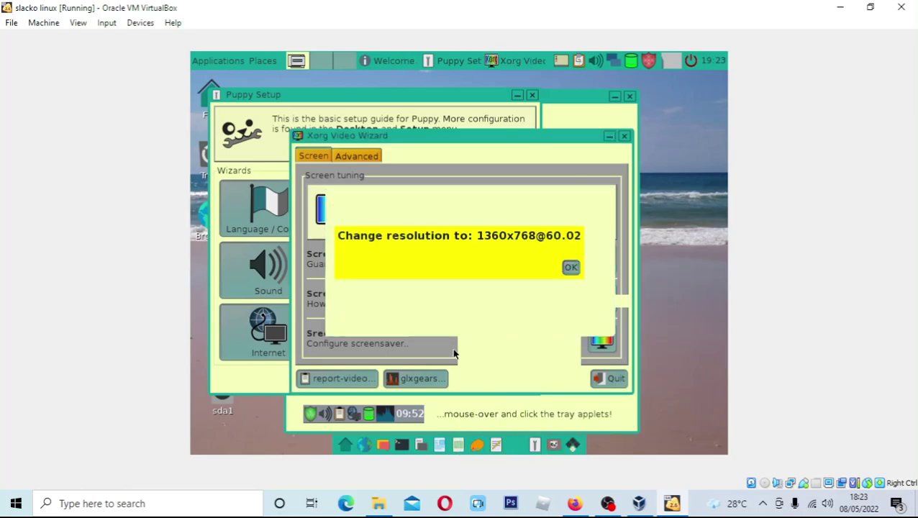
{"action": "left_click", "coordinate": [570, 268]}
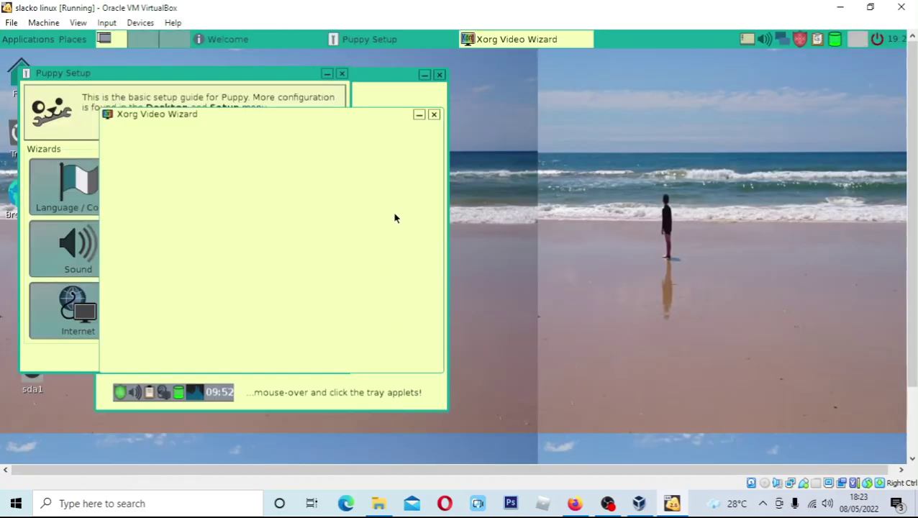
{"action": "left_click", "coordinate": [485, 386]}
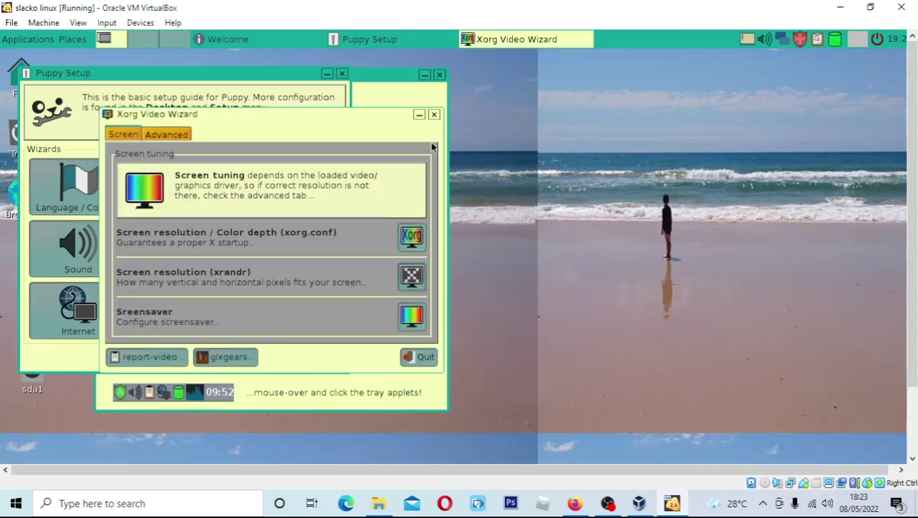
Close the Xorg Video Wizard, Puppy Setup and Welcome windows.
{"action": "left_click", "coordinate": [435, 116]}
{"action": "left_click", "coordinate": [342, 75]}
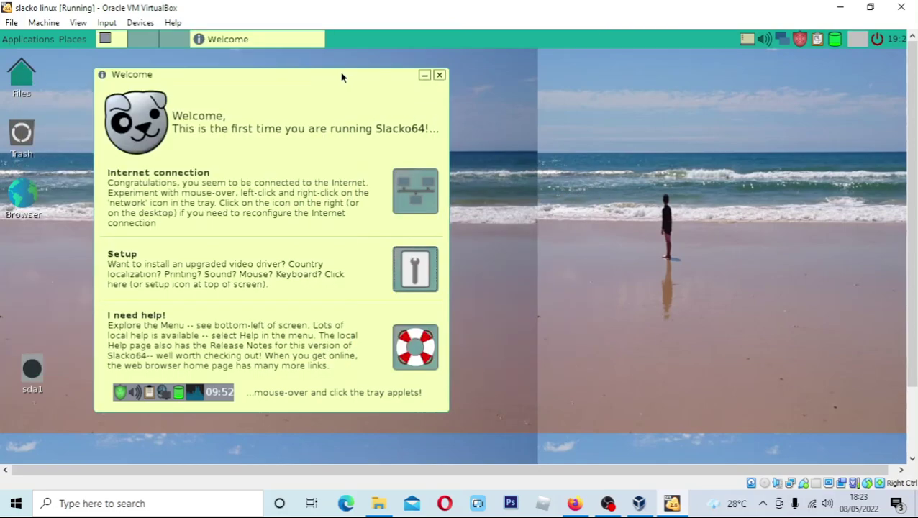
{"action": "left_click", "coordinate": [439, 76]}
Switch the virtual machine display to full-screen mode.
{"action": "left_click", "coordinate": [107, 23]}
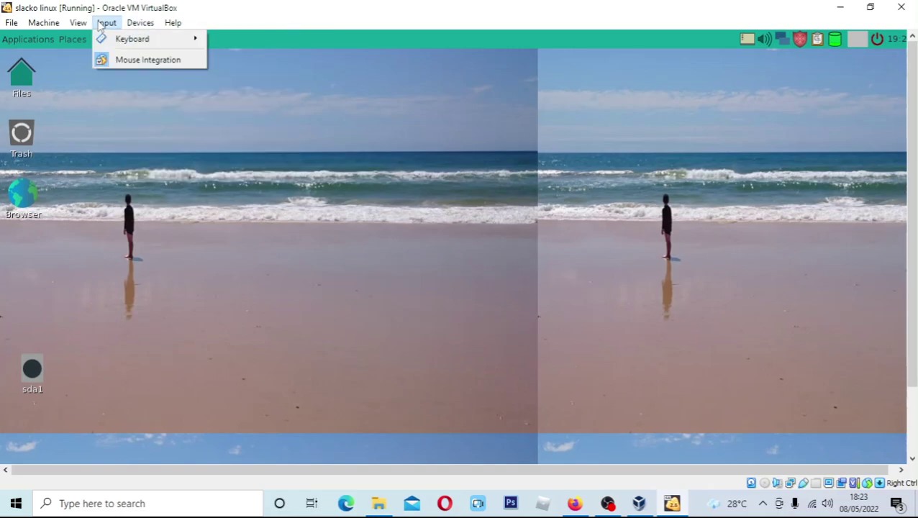
{"action": "mouse_move", "coordinate": [78, 22]}
{"action": "left_click", "coordinate": [123, 36]}
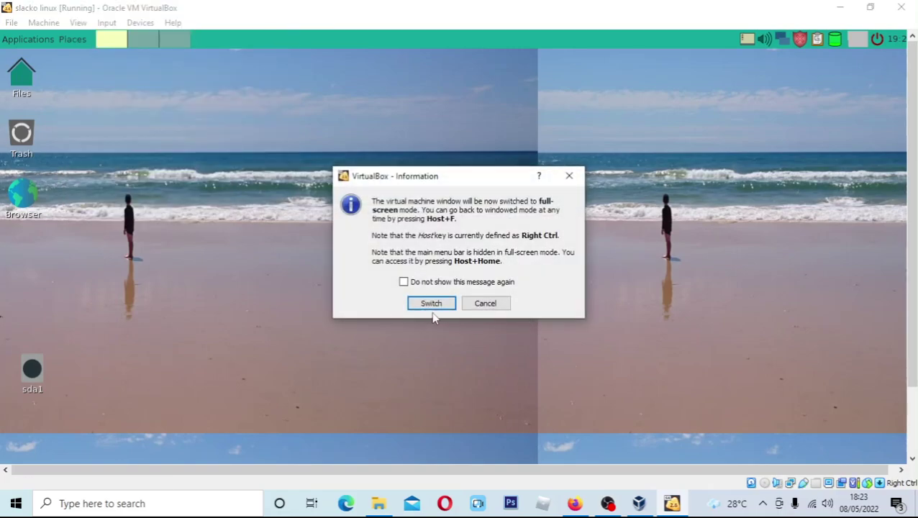
{"action": "left_click", "coordinate": [430, 303]}
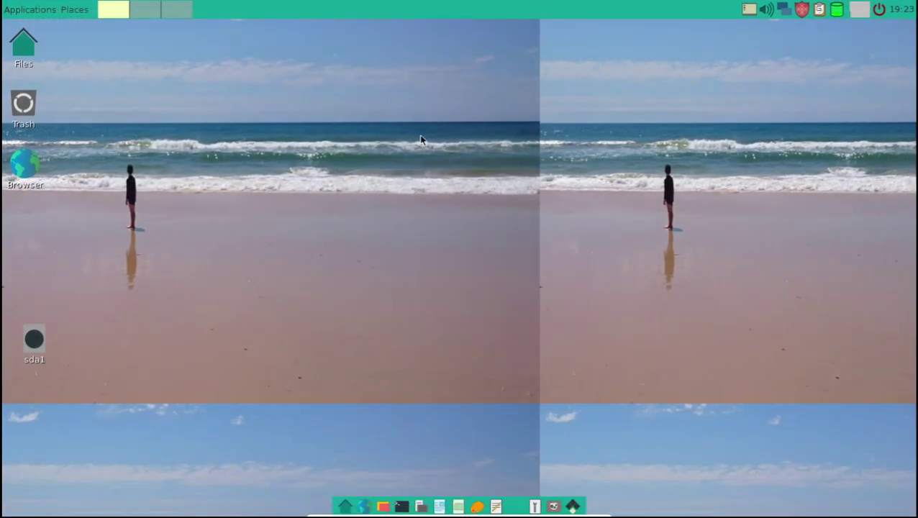
{"action": "left_click", "coordinate": [44, 7]}
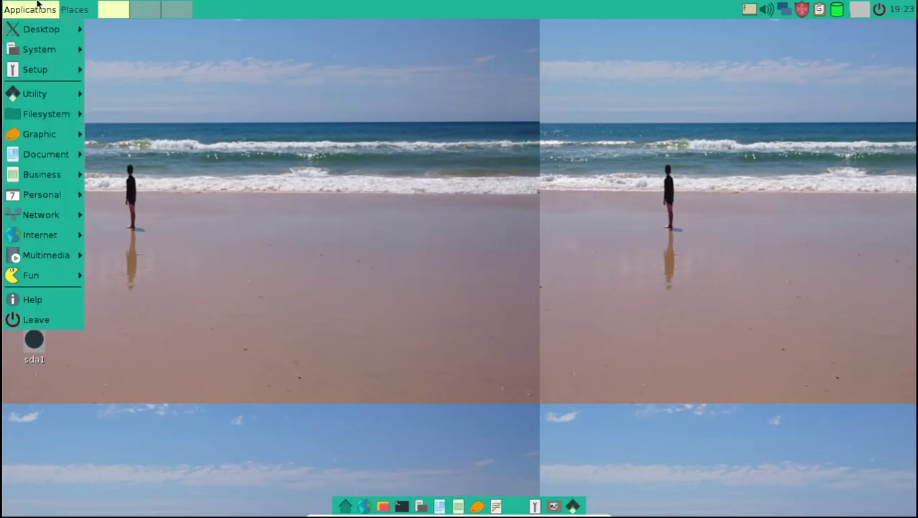
{"action": "mouse_move", "coordinate": [44, 32]}
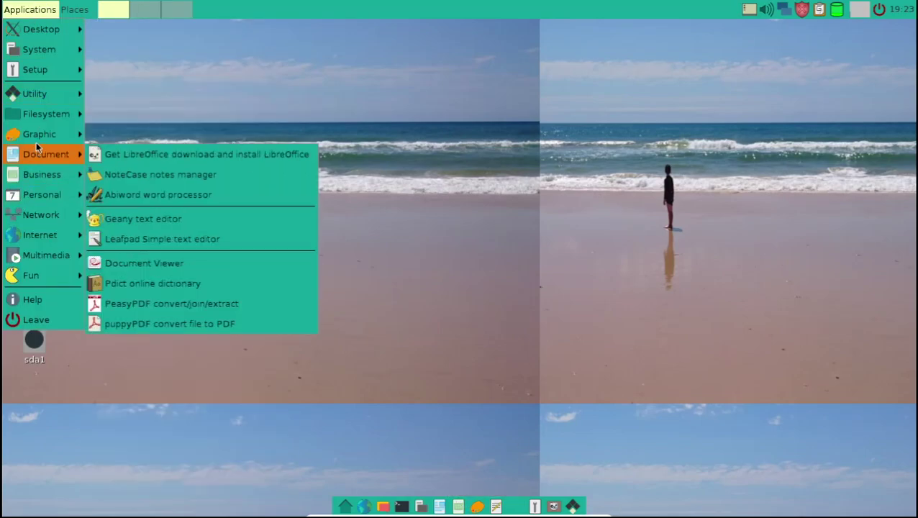
{"action": "mouse_move", "coordinate": [53, 117]}
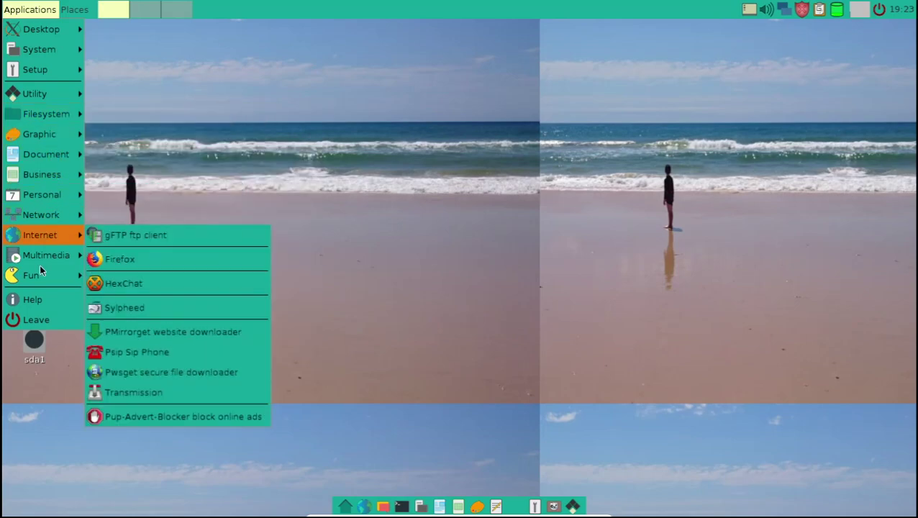
{"action": "mouse_move", "coordinate": [44, 242]}
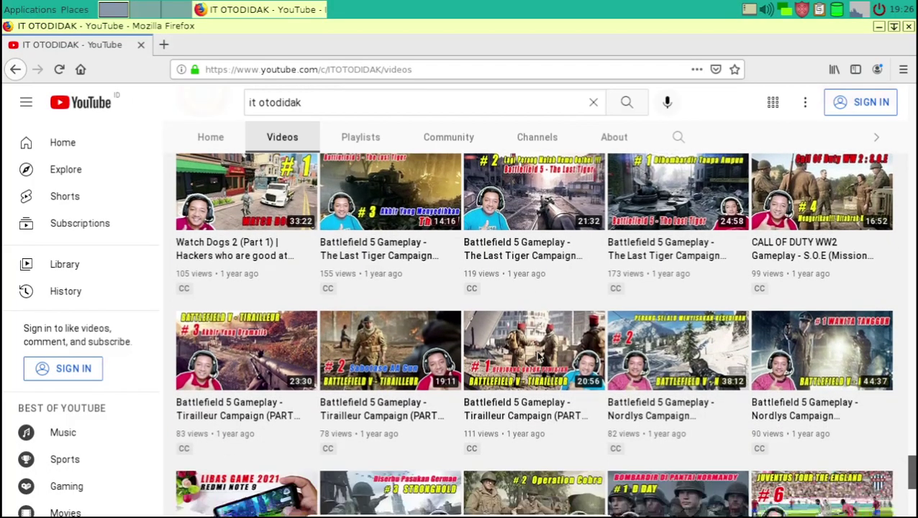
Browse through the older uploads in the IT OTODIDAK channel's video list on YouTube.
{"action": "scroll", "coordinate": [544, 356], "scroll_direction": "down", "scroll_amount": 5}
{"action": "scroll", "coordinate": [543, 356], "scroll_direction": "down", "scroll_amount": 10}
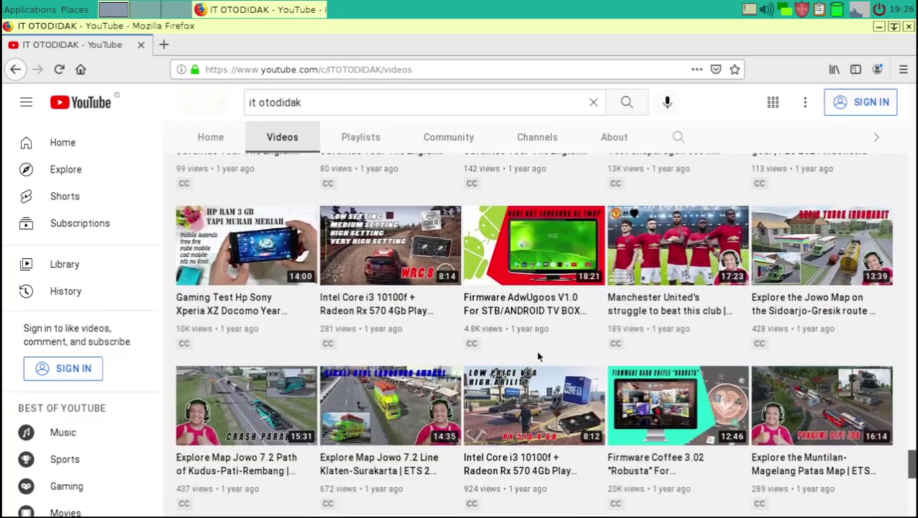
{"action": "scroll", "coordinate": [544, 357], "scroll_direction": "down", "scroll_amount": 8}
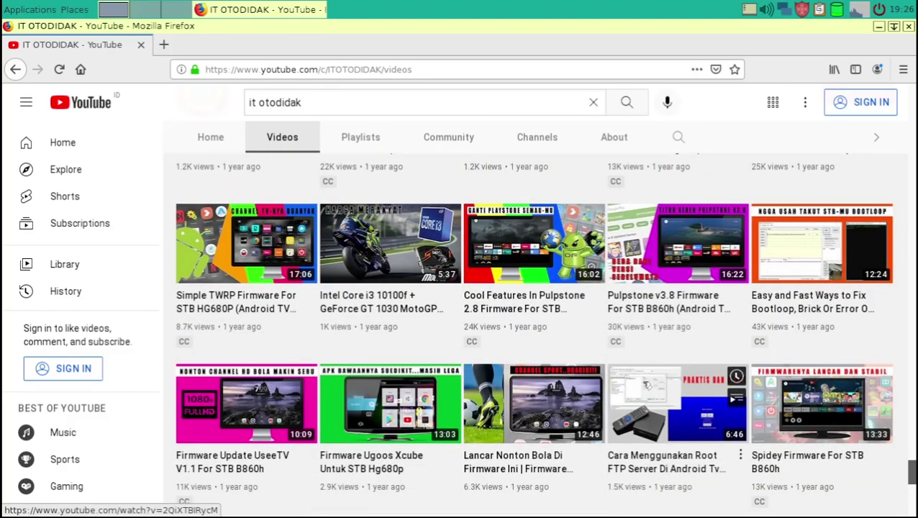
{"action": "scroll", "coordinate": [533, 335], "scroll_direction": "down", "scroll_amount": 10}
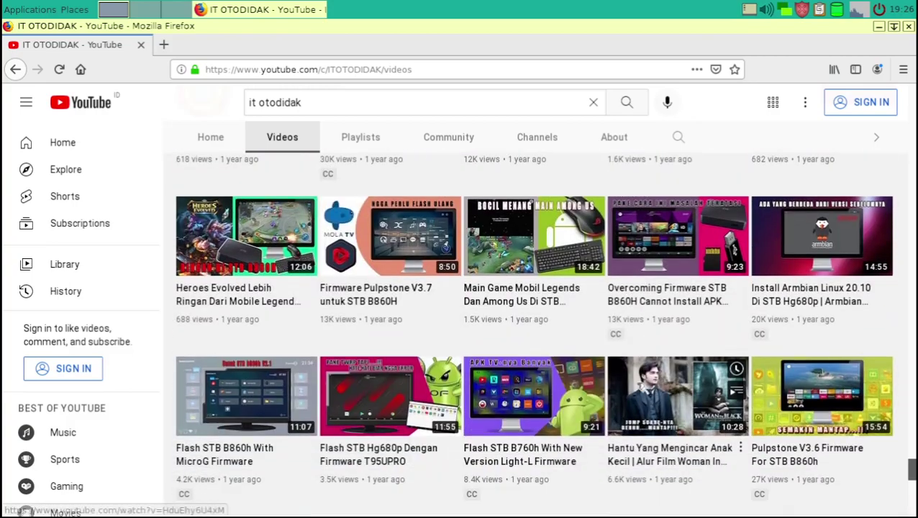
{"action": "scroll", "coordinate": [532, 335], "scroll_direction": "down", "scroll_amount": 3}
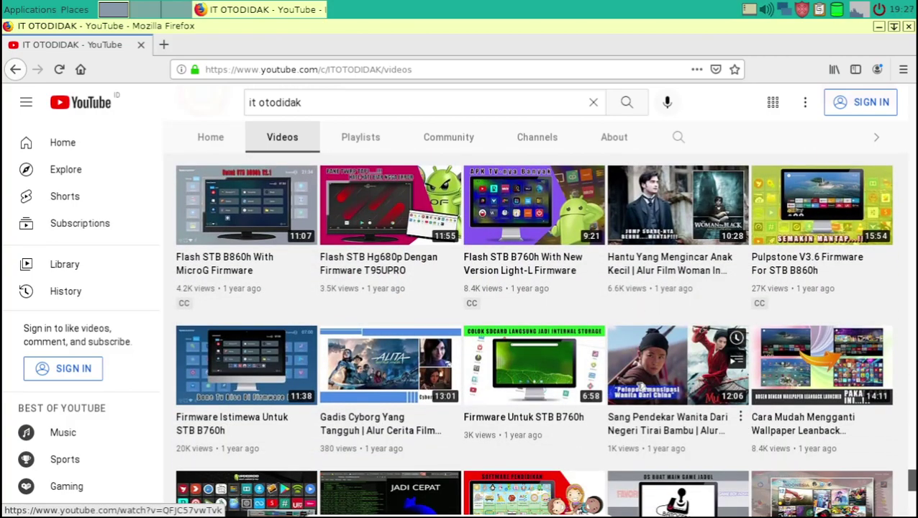